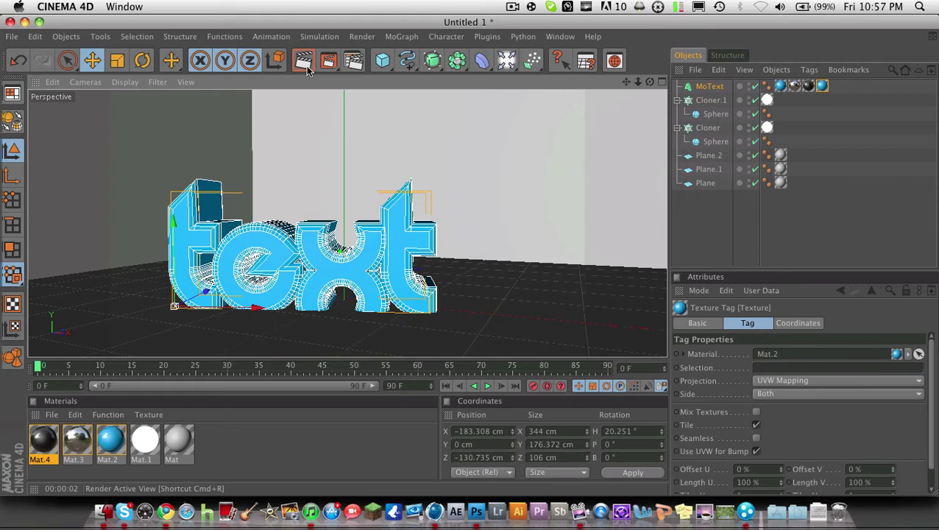
Render the active view of the 3D text scene.
click(303, 62)
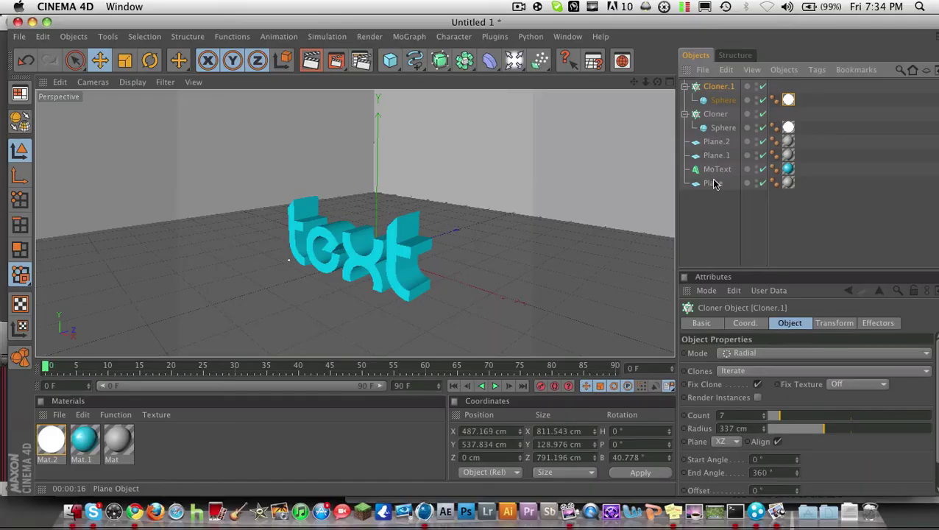
Delete all the objects in the scene, including both cloners, the planes and the MoText.
shift+click(714, 183)
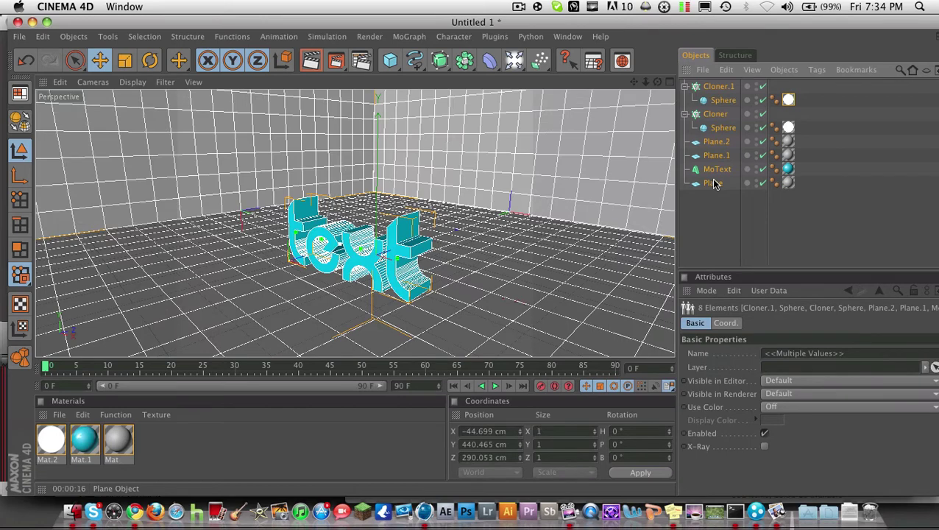
key(Delete)
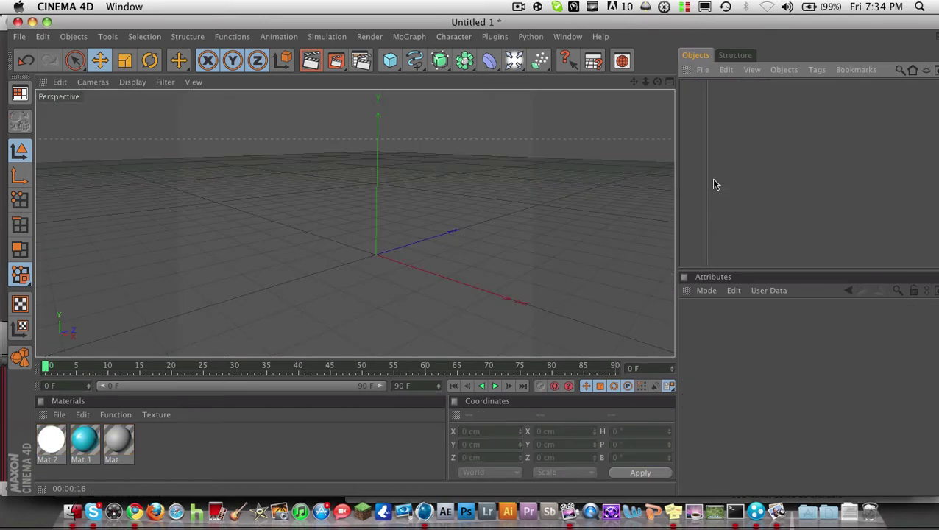
Set the render output size to 1280 pixels wide and 720 pixels high.
click(360, 61)
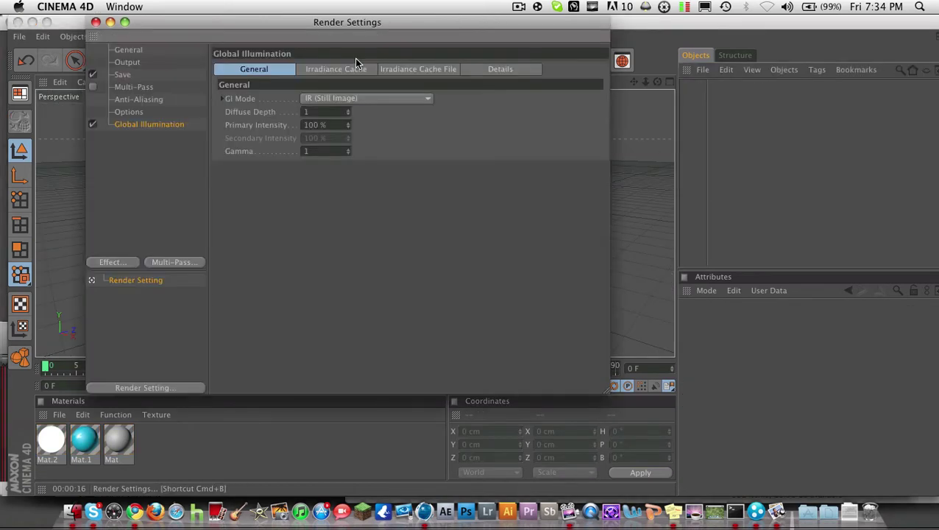
click(125, 62)
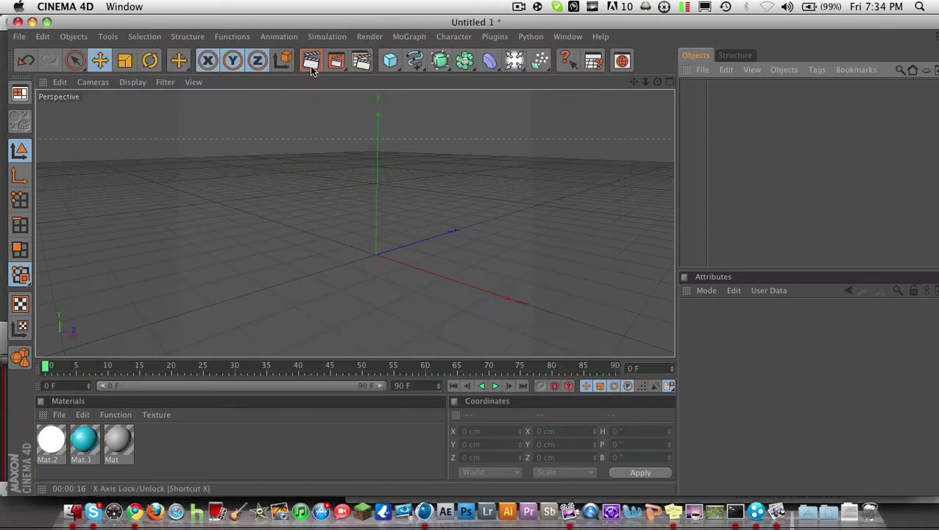
click(96, 22)
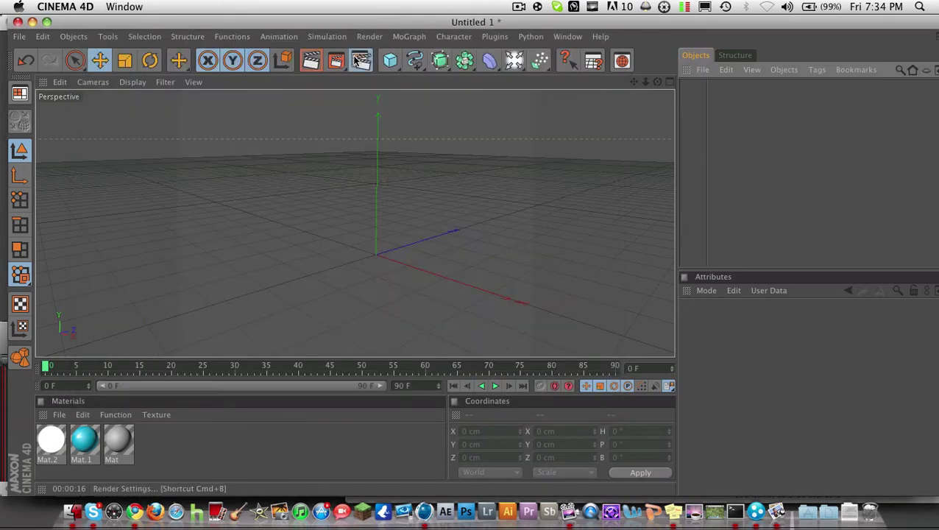
click(360, 60)
double_click(321, 82)
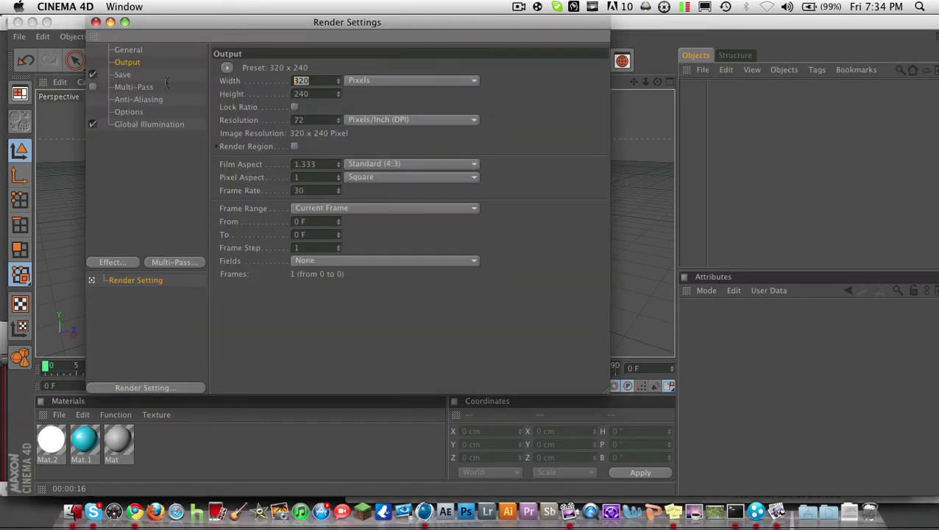
text(128)
double_click(329, 94)
text(7)
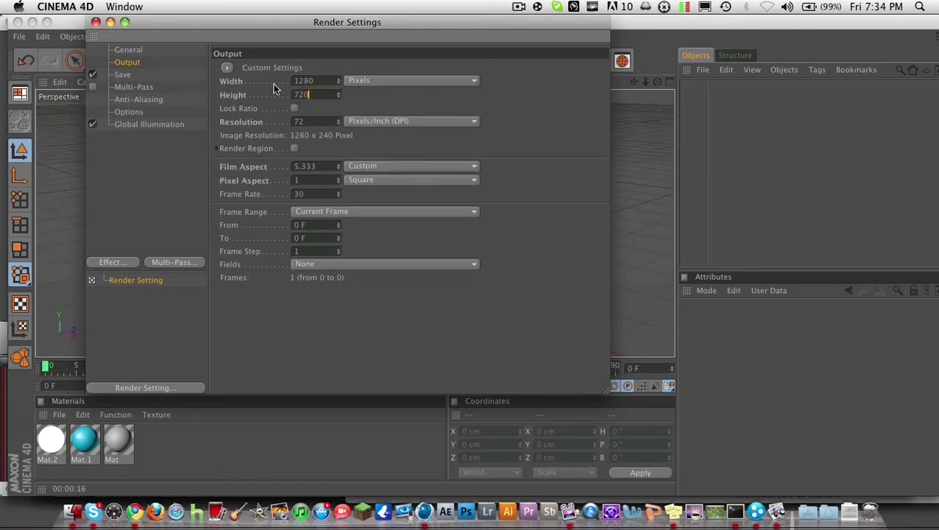
text(20)
key(Return)
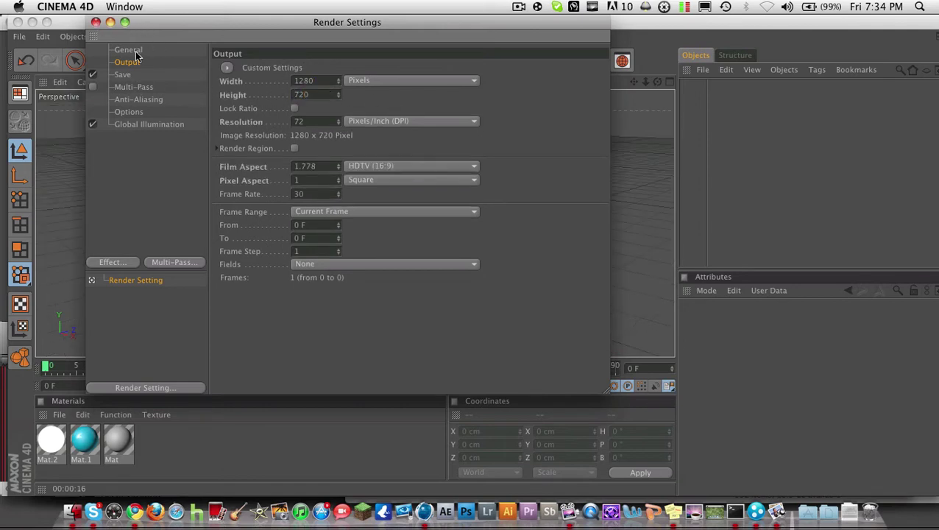
Remove the Global Illumination effect, add it back to the render settings, and close them.
click(118, 126)
key(super+c)
key(Delete)
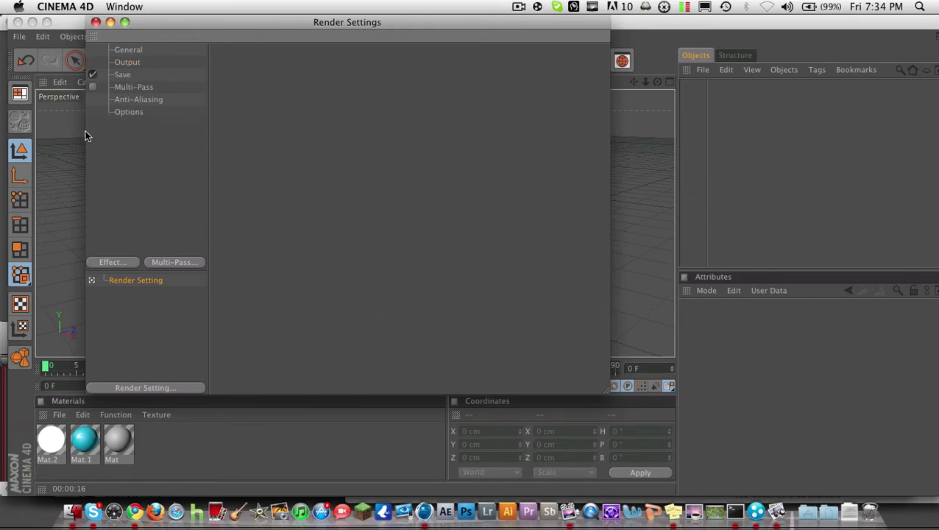
click(103, 263)
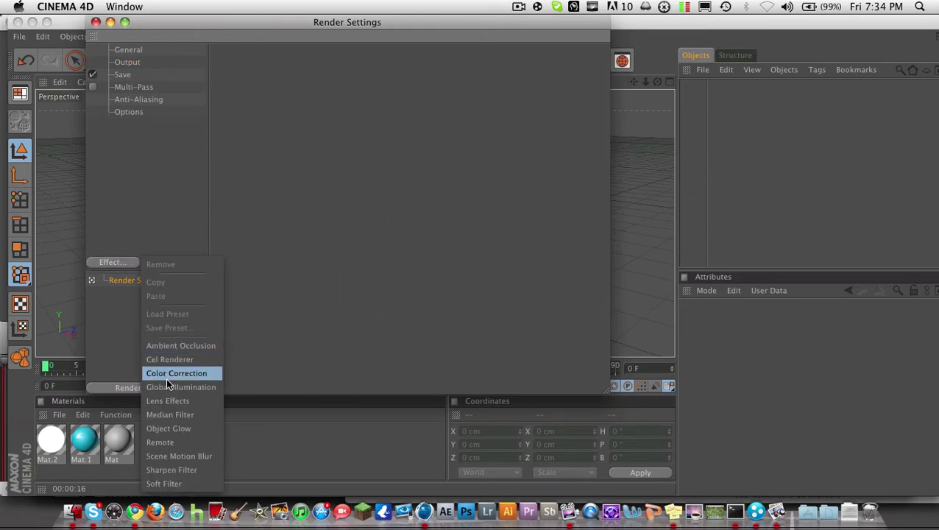
key(super+v)
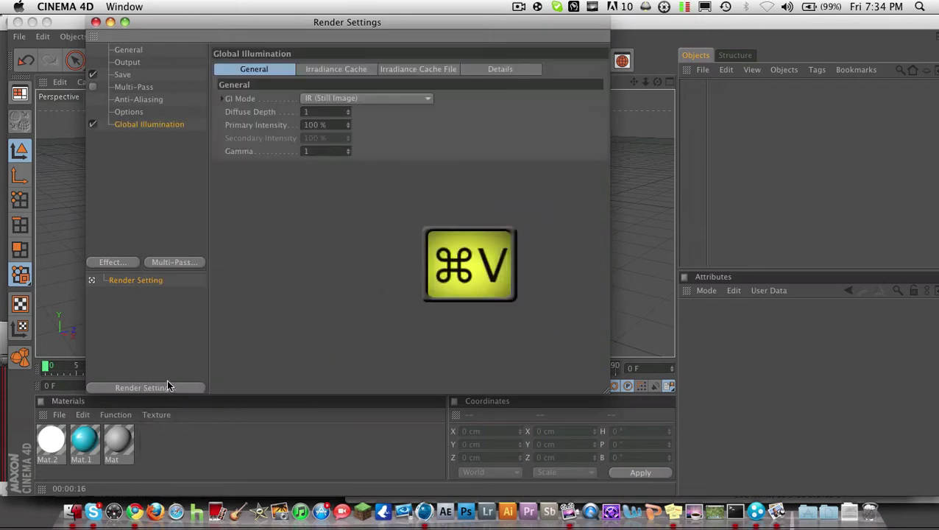
click(95, 22)
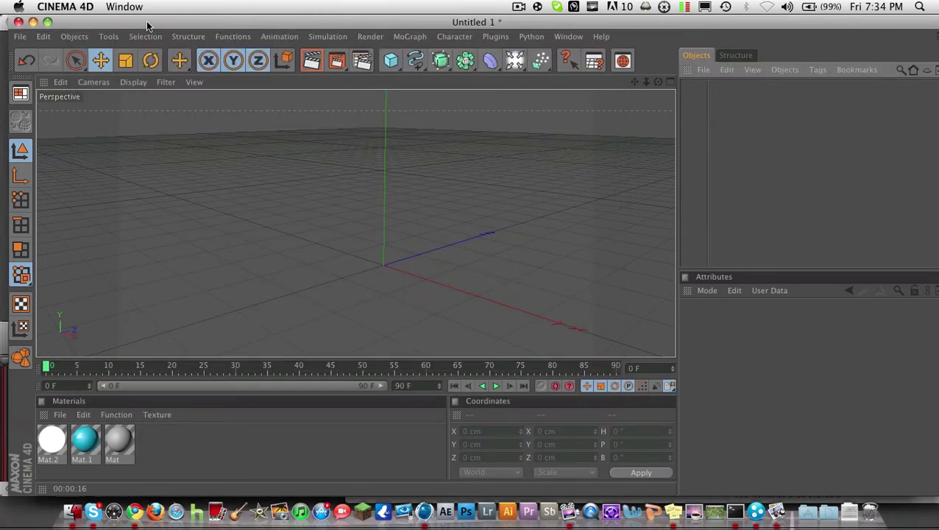
Add a plane as the floor and scale it uniformly to about 1159 cm square.
click(391, 60)
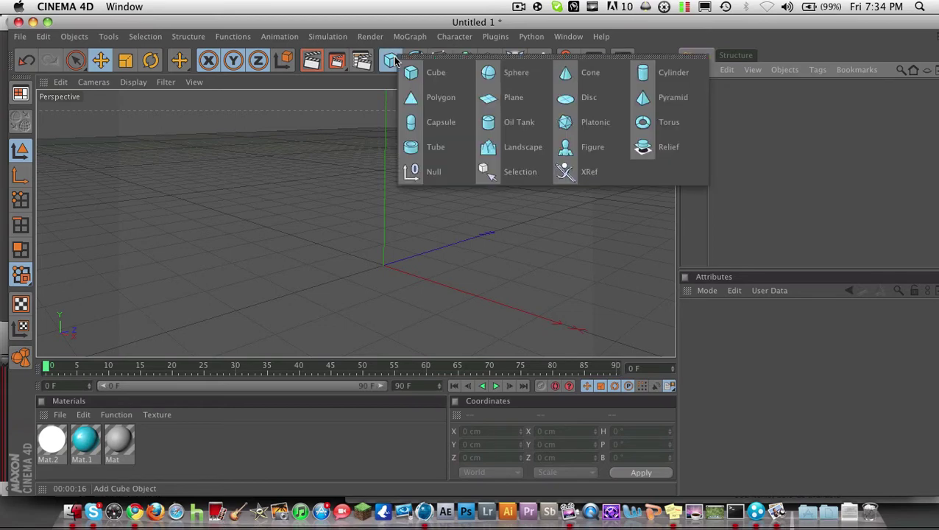
click(489, 98)
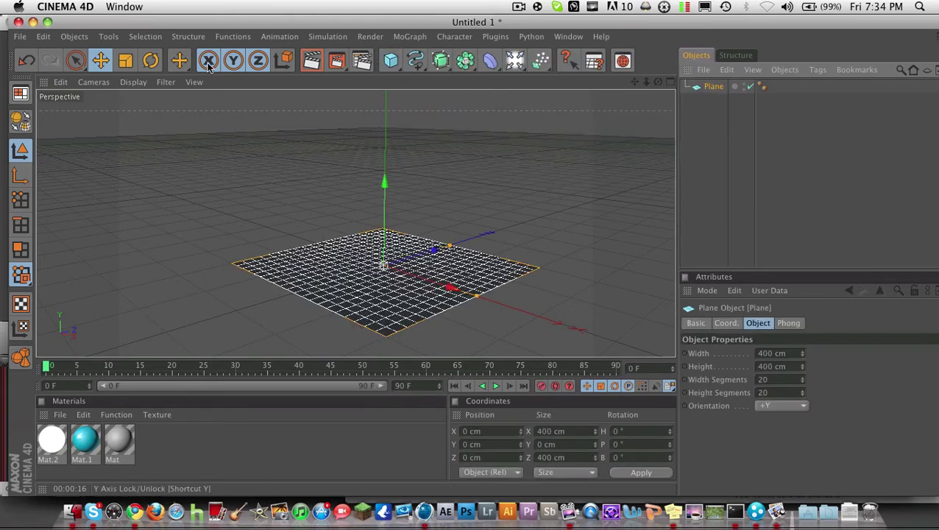
click(131, 63)
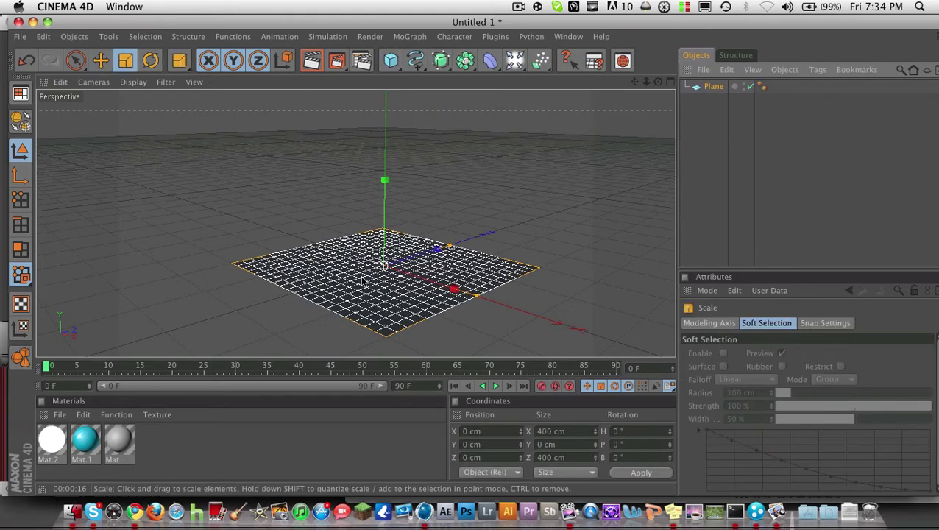
drag(383, 267, 493, 266)
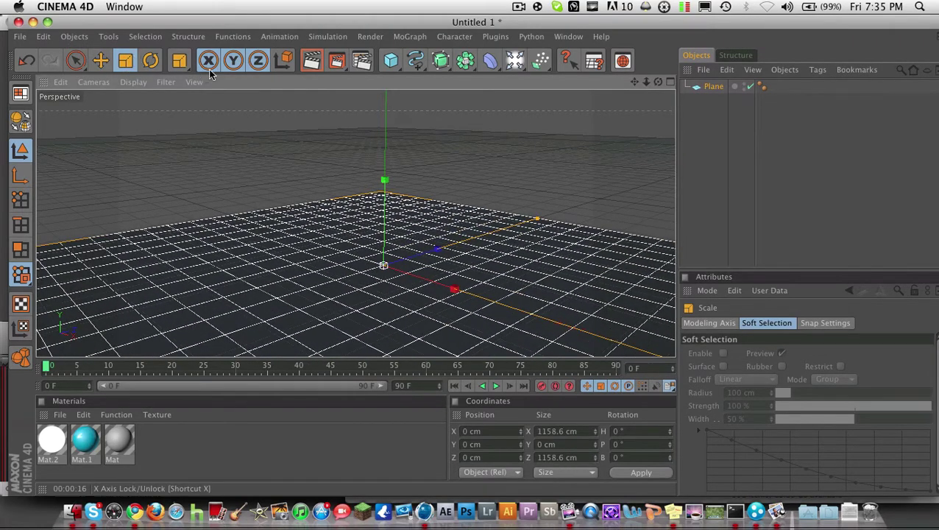
Make two copies of the floor plane.
click(721, 89)
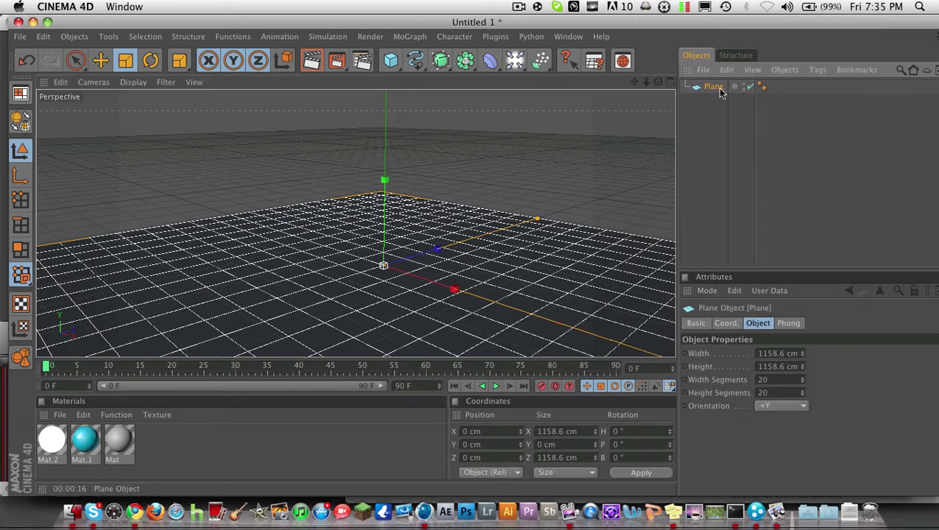
key(super+c)
key(super+v)
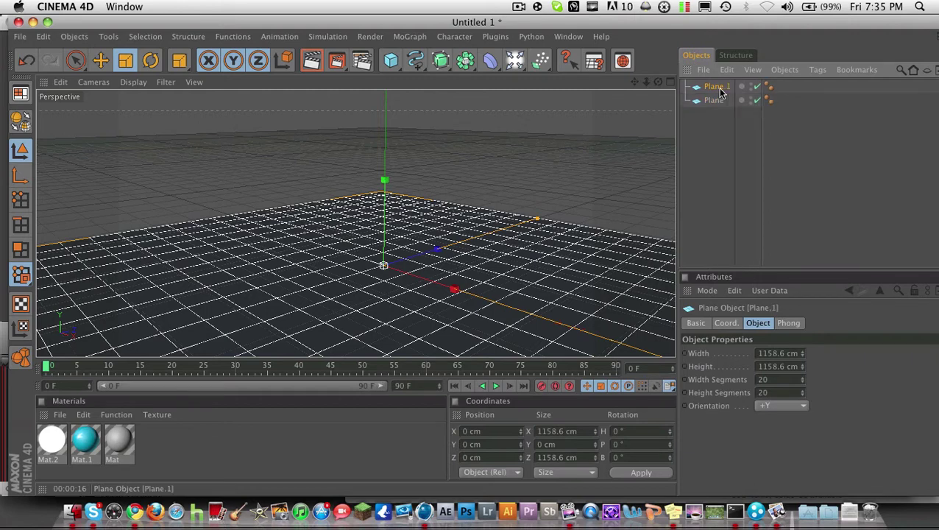
key(super+v)
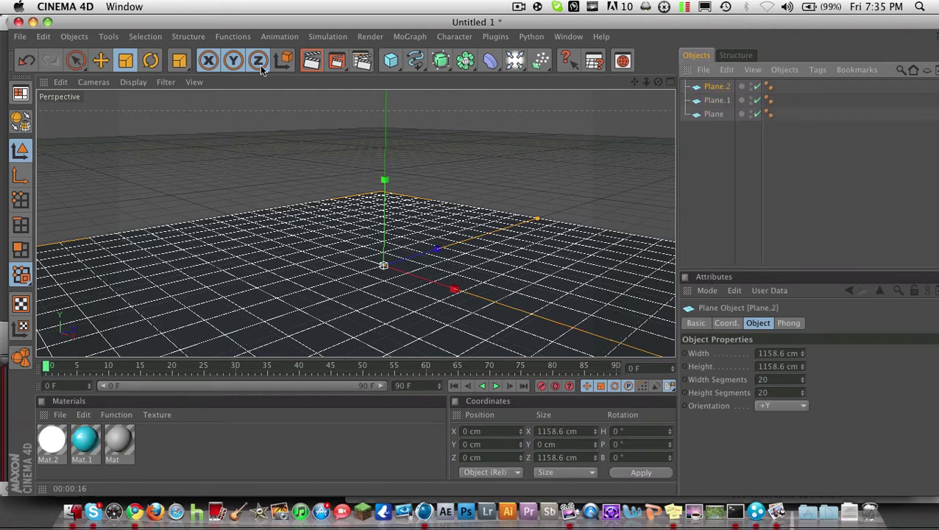
Rotate Plane.2 to a 90° bank and move it along X to about -579 cm, forming a wall at the floor's edge.
click(102, 61)
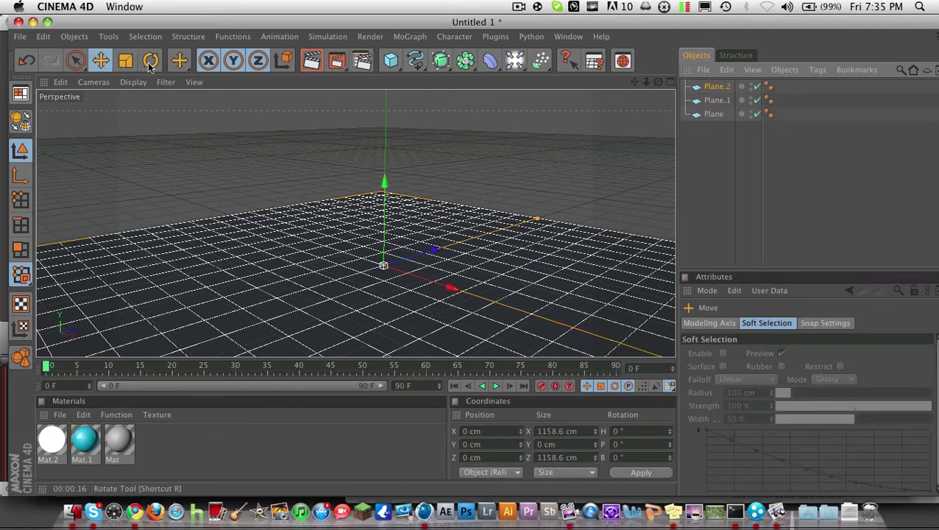
click(150, 65)
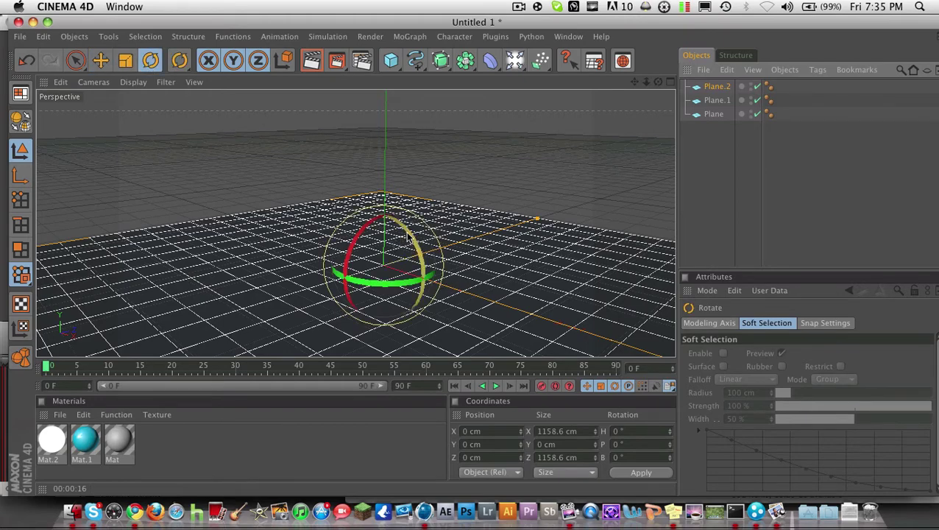
drag(407, 234, 415, 314)
click(100, 60)
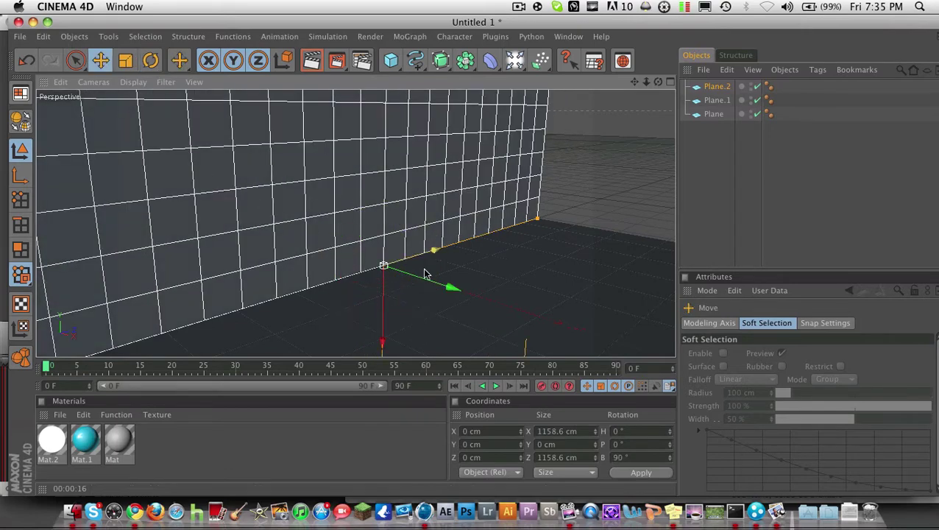
drag(428, 276, 276, 229)
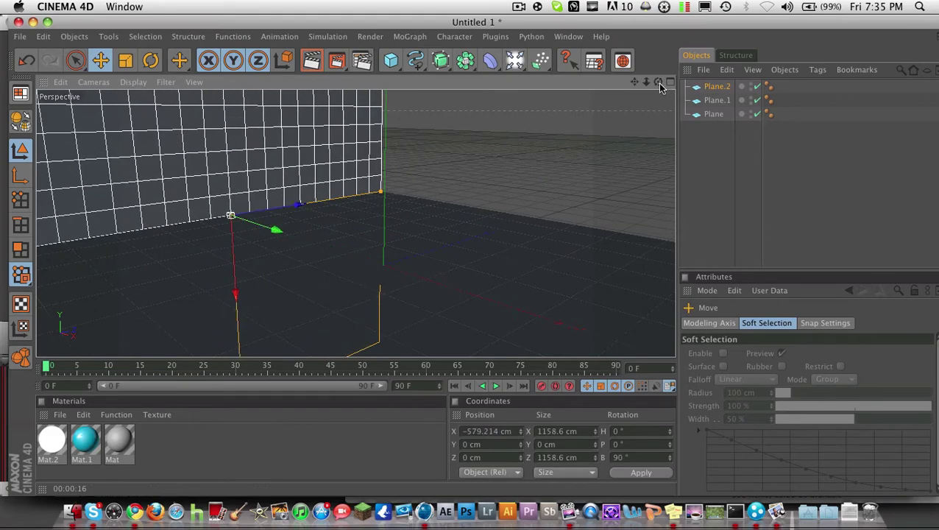
Rotate Plane.1 upright to a pitch of -90°.
drag(658, 82, 626, 84)
click(717, 100)
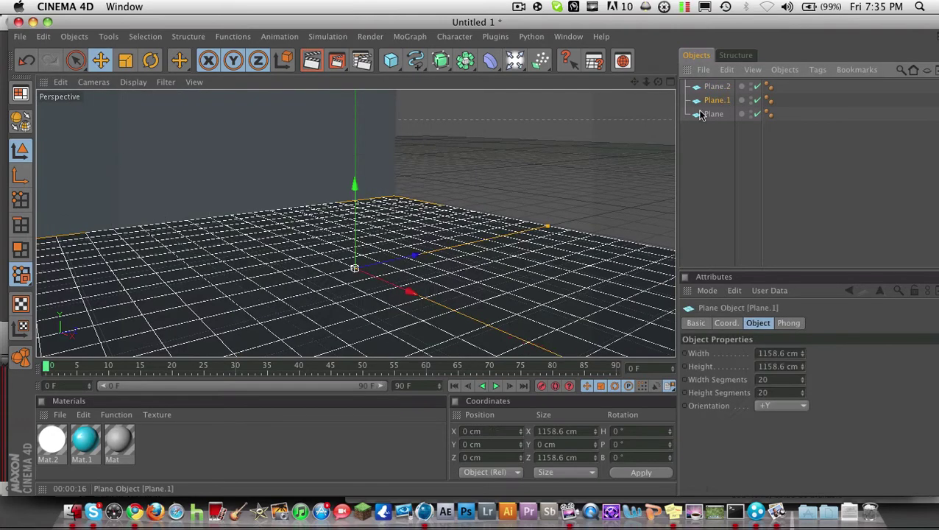
click(151, 60)
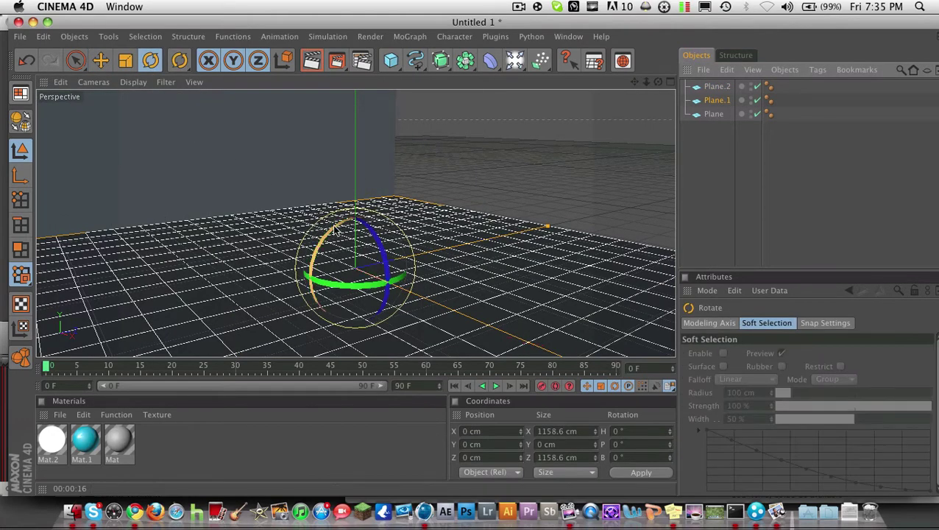
drag(334, 229, 532, 149)
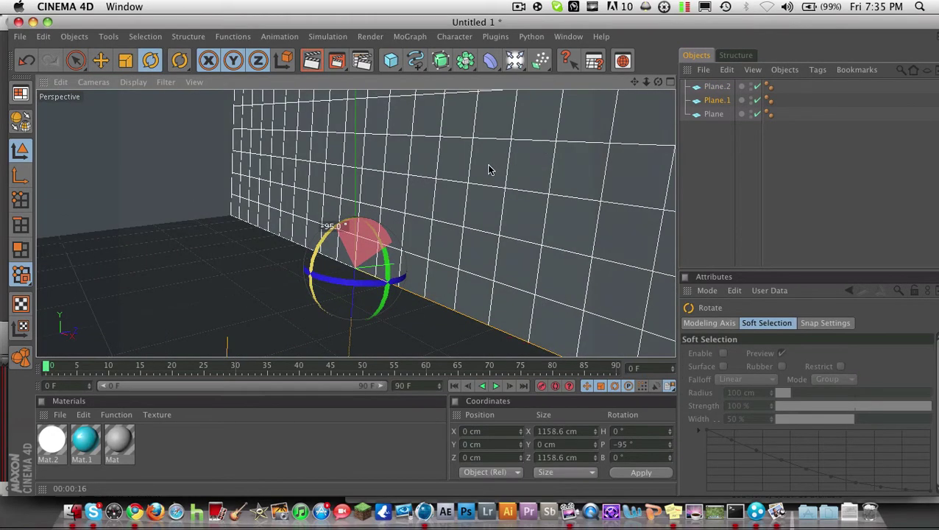
drag(484, 171, 476, 167)
Move Plane.1 along Z to about 572 cm so it forms the second wall at the floor's edge.
click(102, 62)
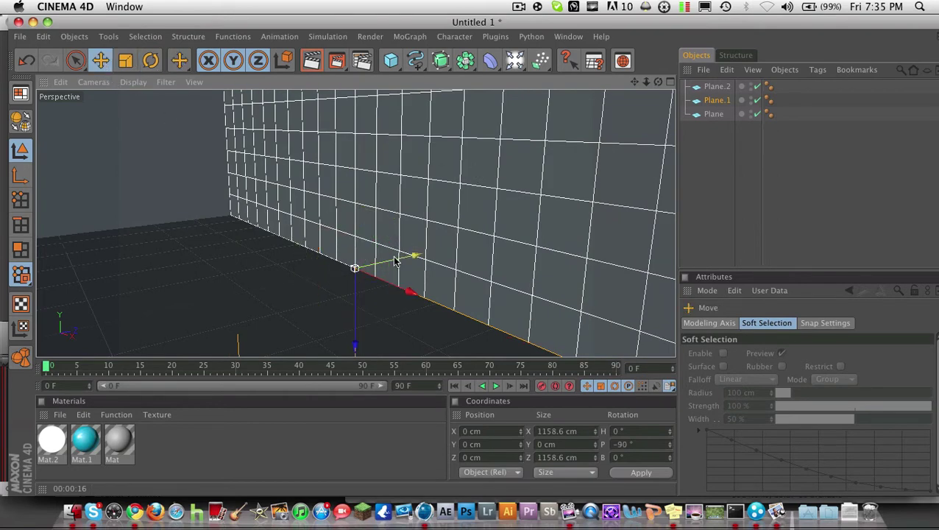
mouse_move(395, 261)
mouse_down()
mouse_move(608, 210)
mouse_move(396, 262)
mouse_up()
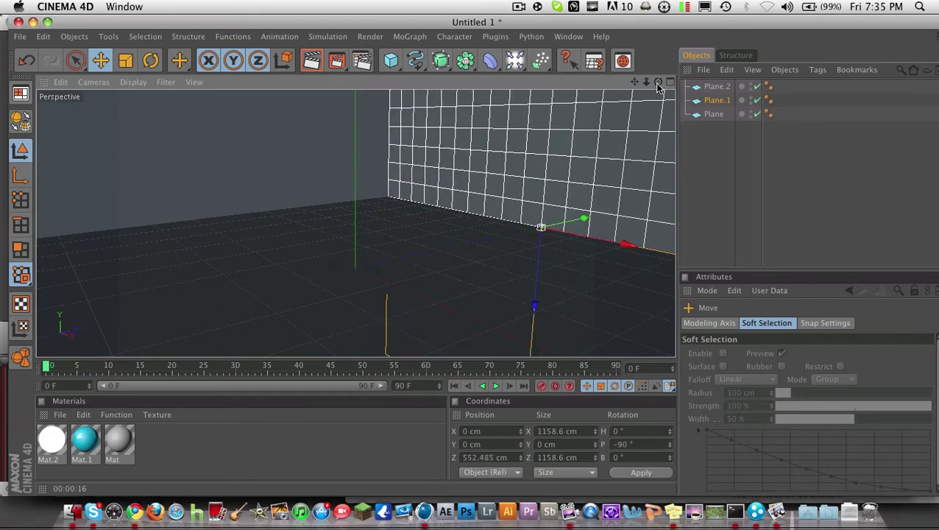
drag(657, 83, 607, 87)
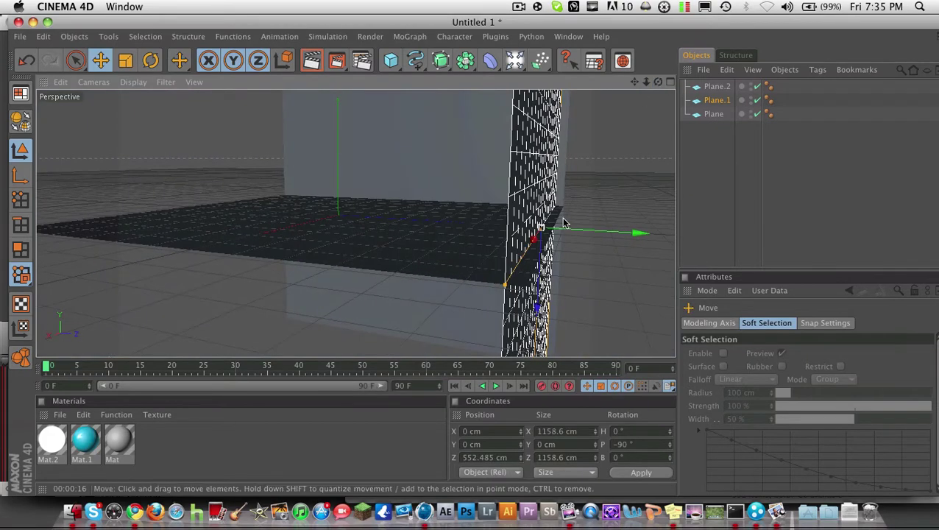
drag(570, 233, 583, 232)
drag(658, 82, 634, 83)
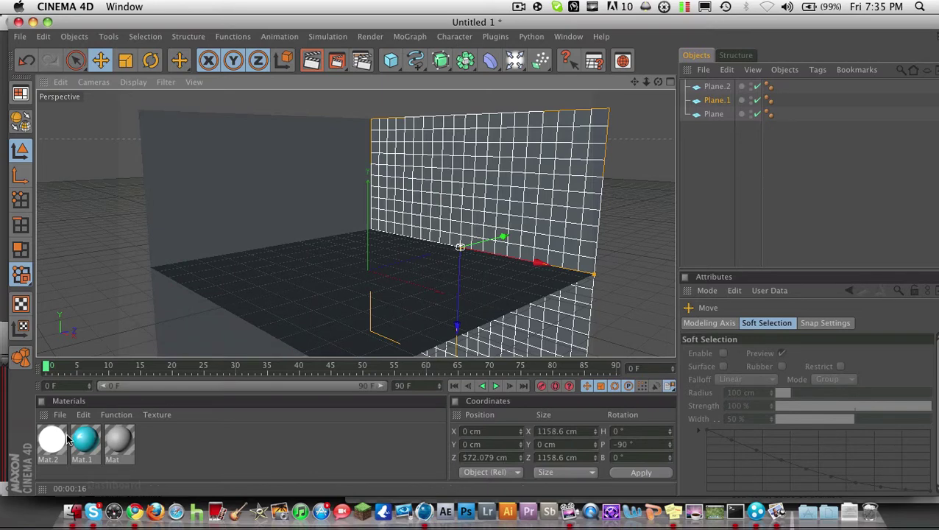
Delete all three existing materials.
click(193, 436)
click(122, 433)
shift+click(42, 446)
key(Delete)
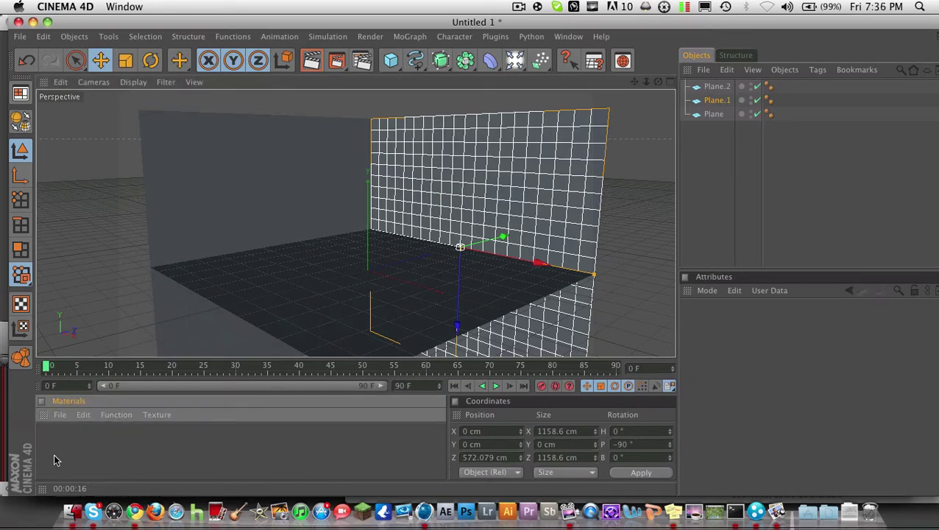
Create a new material and check its Color channel settings in the material editor.
click(60, 414)
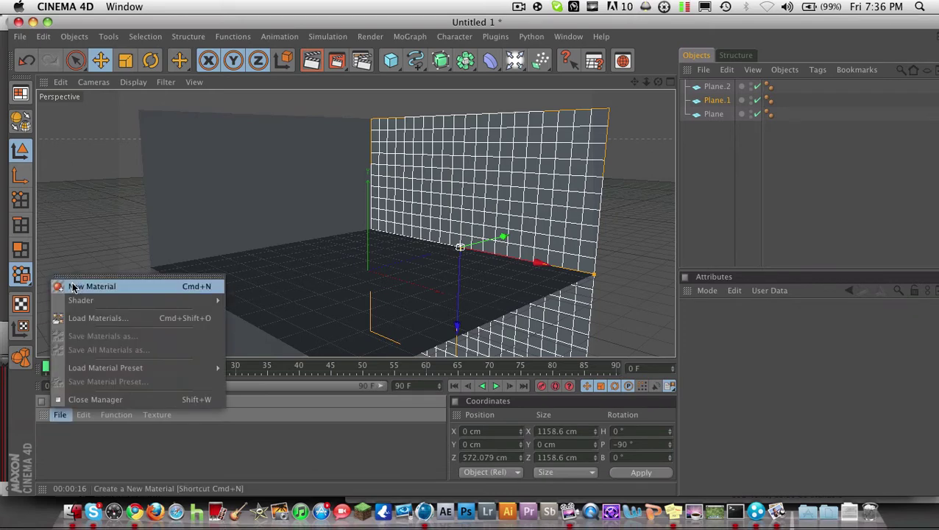
click(80, 286)
double_click(51, 442)
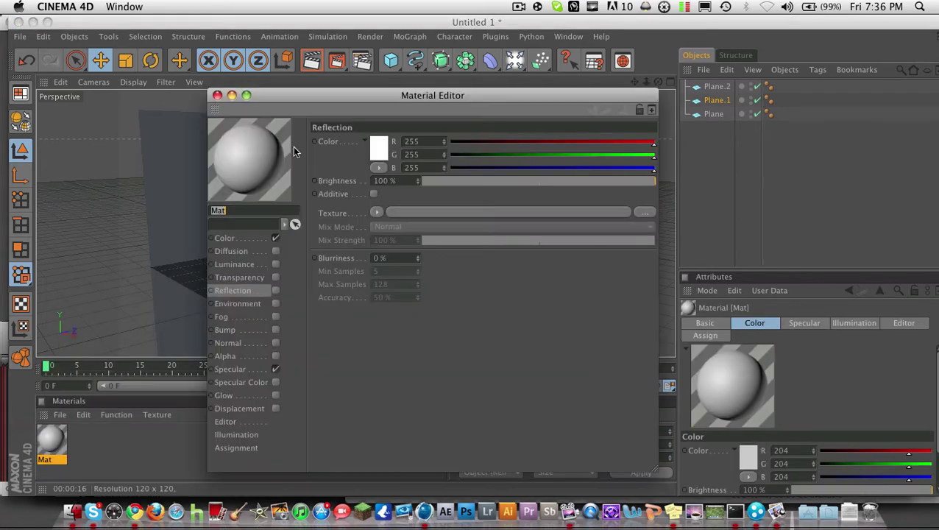
click(253, 237)
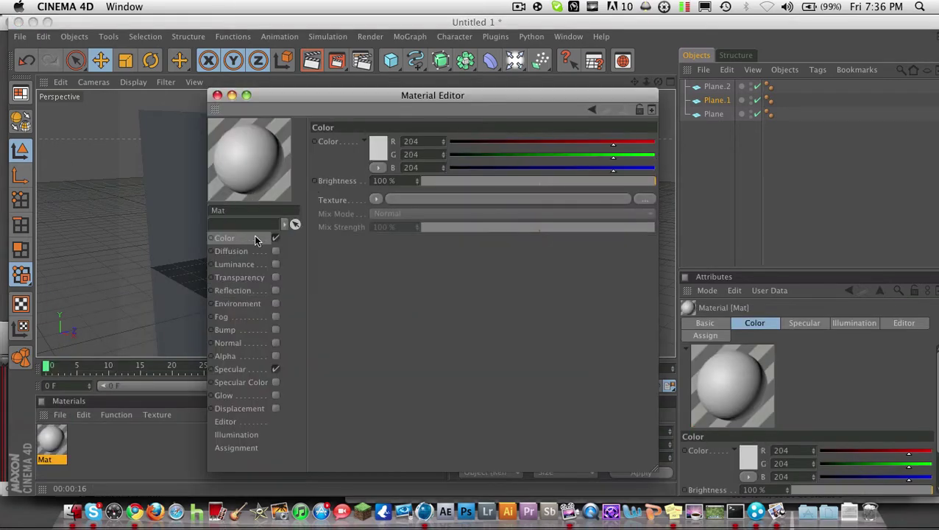
click(218, 96)
Apply the new material Mat to the two walls and the floor plane.
drag(191, 177, 192, 179)
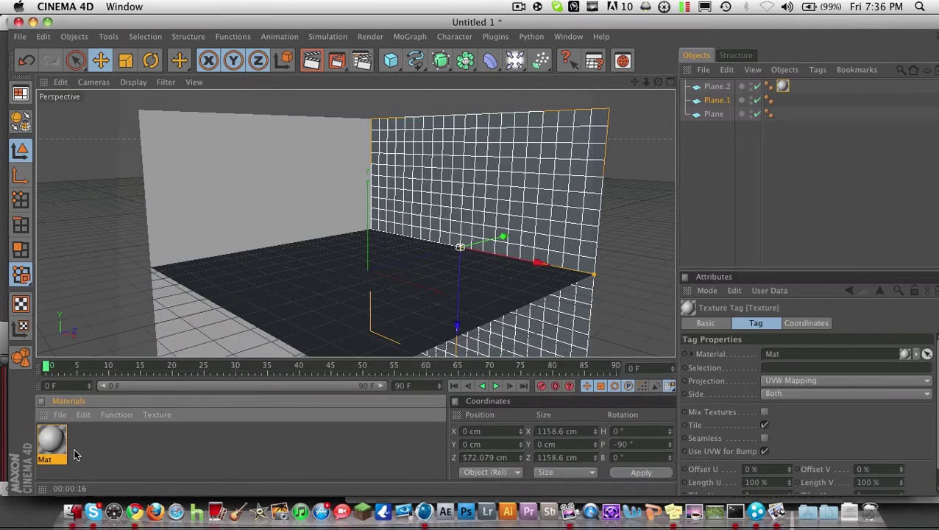
drag(56, 445, 315, 300)
drag(46, 444, 446, 160)
Add a sphere and raise it above the floor to a Y position of about 399 cm.
drag(634, 82, 626, 82)
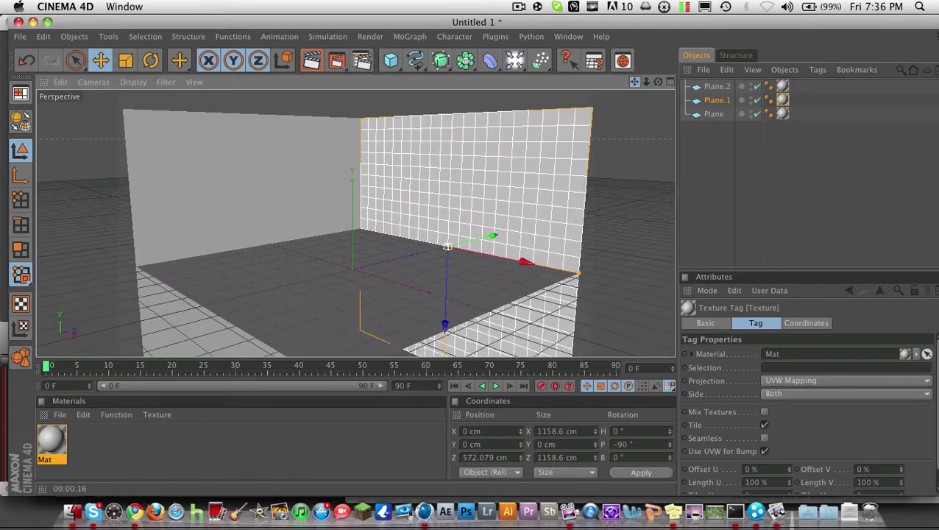
click(390, 61)
click(514, 72)
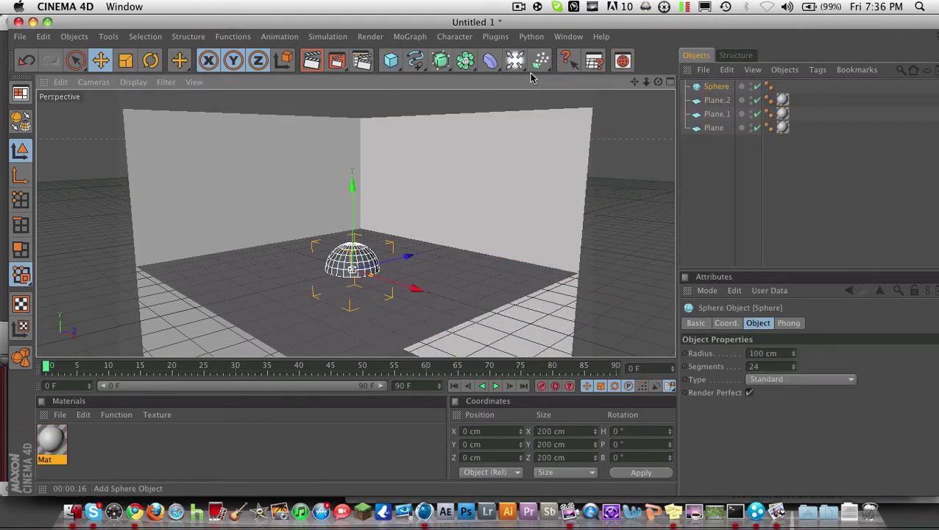
click(123, 61)
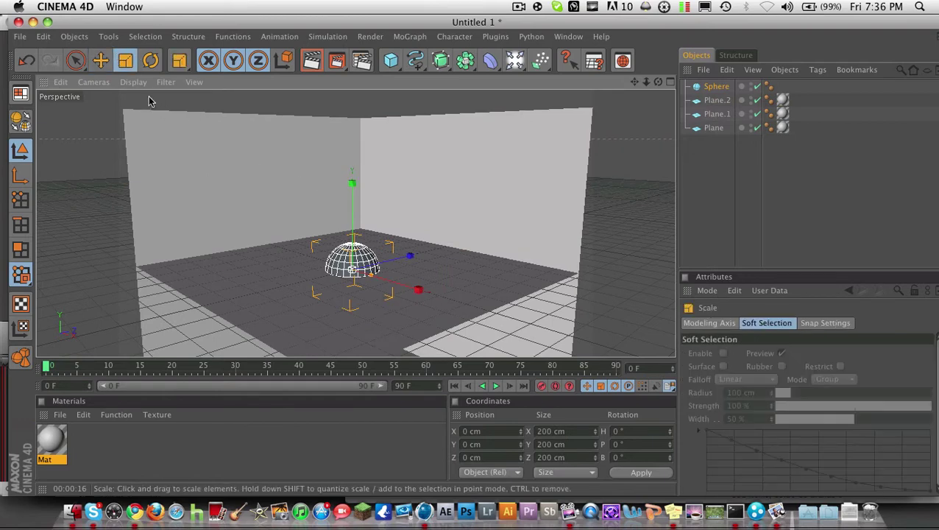
click(101, 61)
drag(352, 189, 354, 90)
Scale the sphere down uniformly to a size of about 91 cm.
click(125, 60)
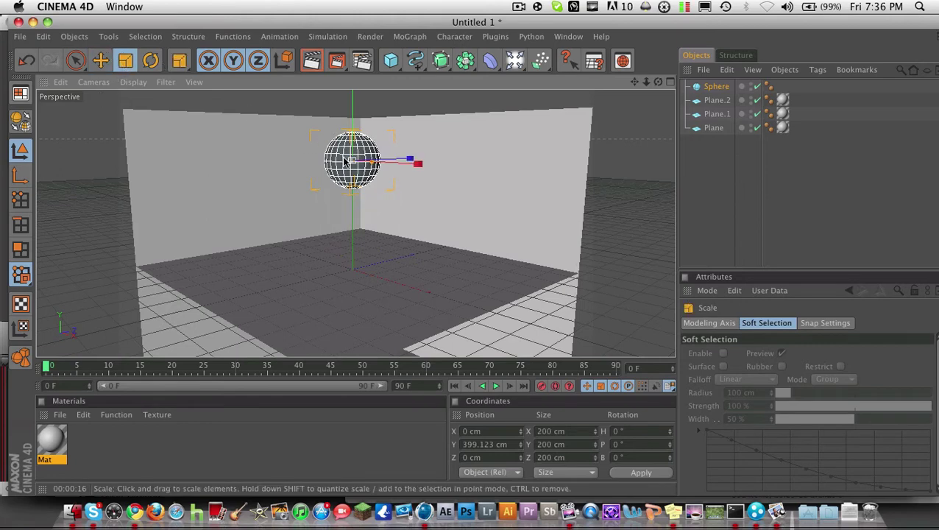
drag(352, 162, 314, 162)
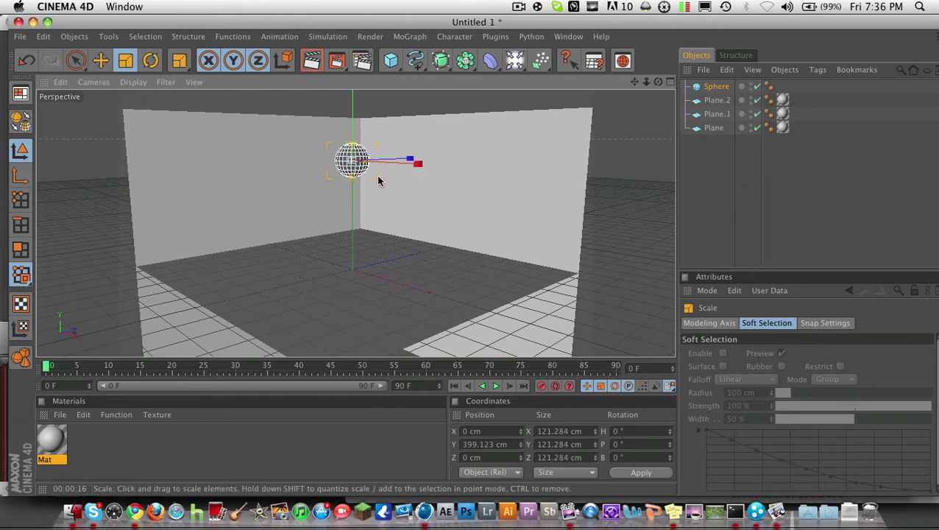
drag(373, 175, 321, 177)
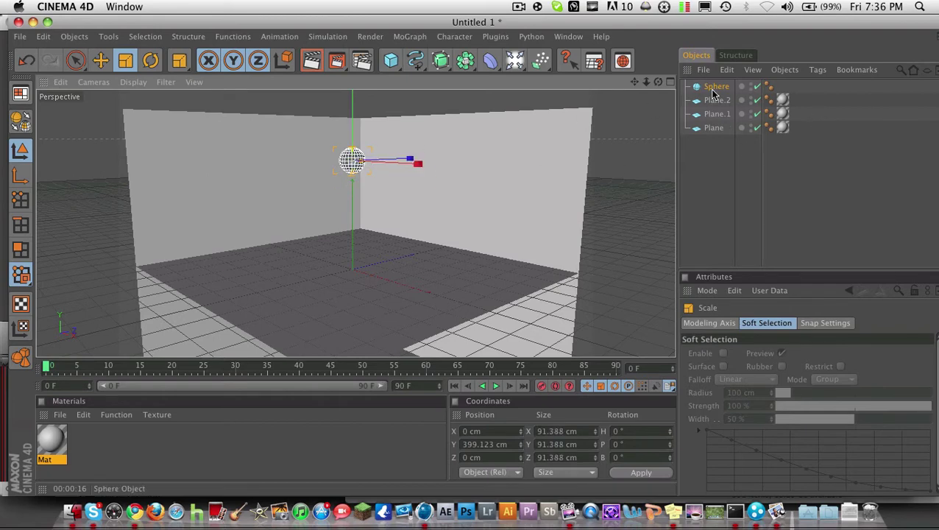
click(409, 37)
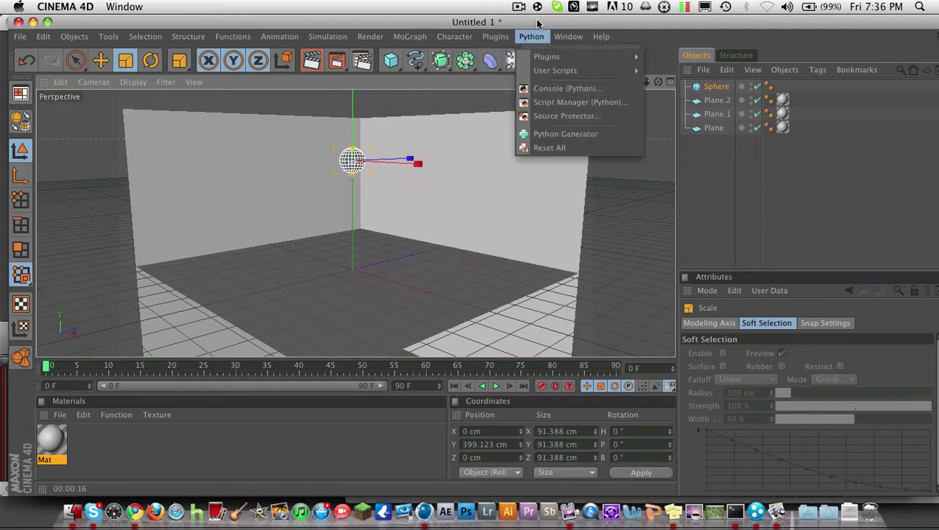
click(537, 60)
click(539, 61)
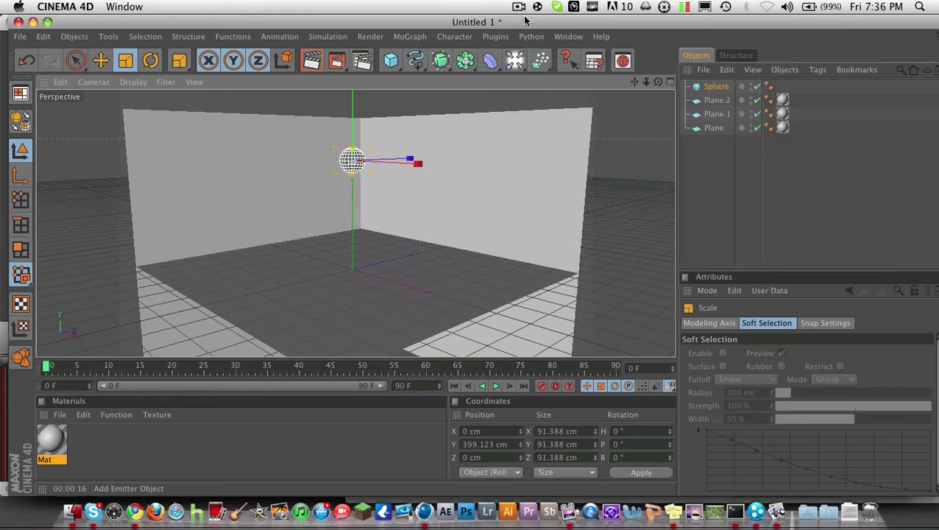
click(465, 60)
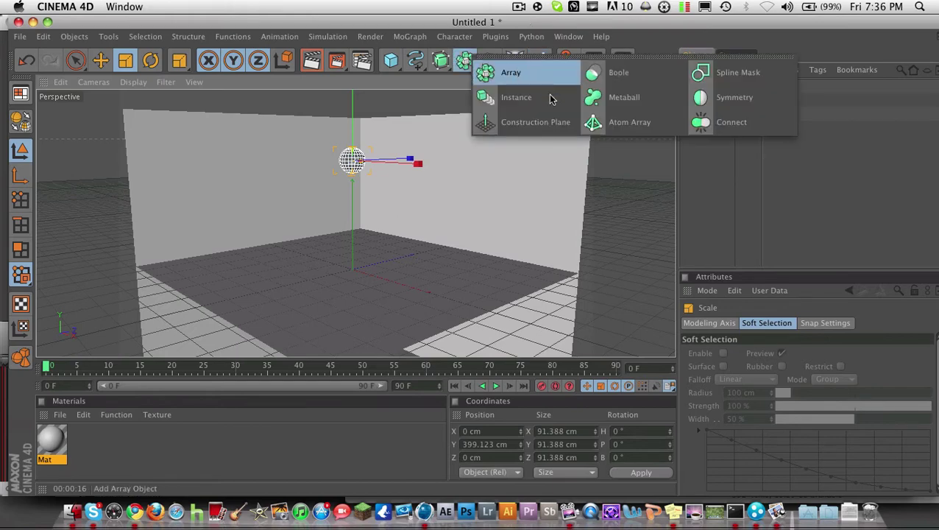
click(485, 21)
click(445, 59)
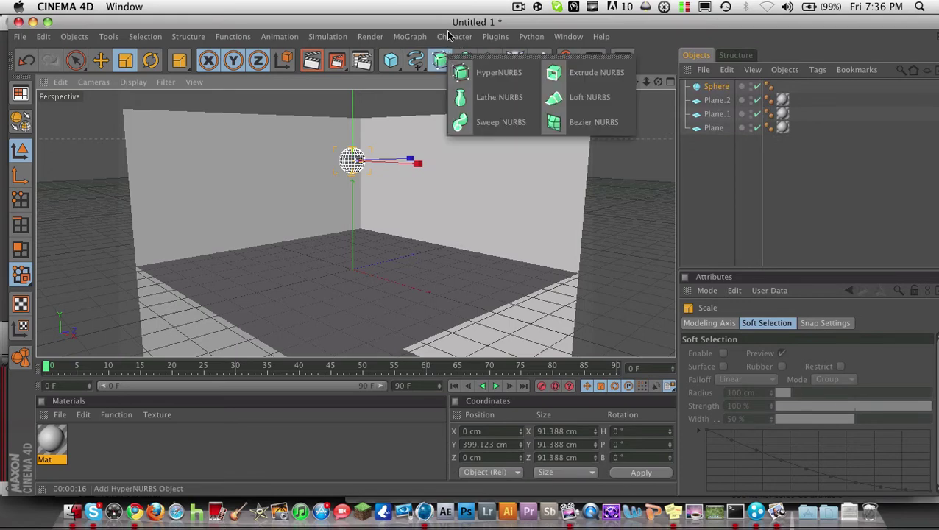
click(448, 36)
Add a MoGraph Cloner and make the sphere its child.
click(409, 36)
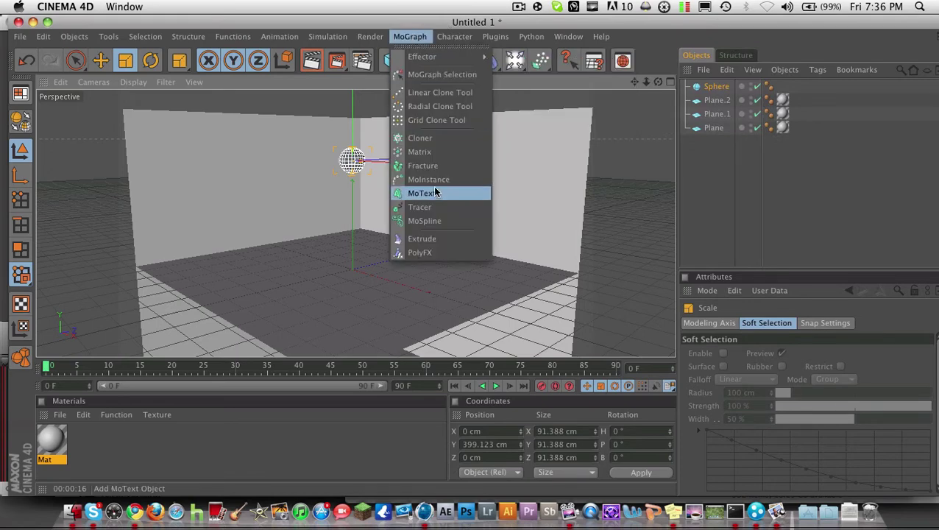
click(433, 139)
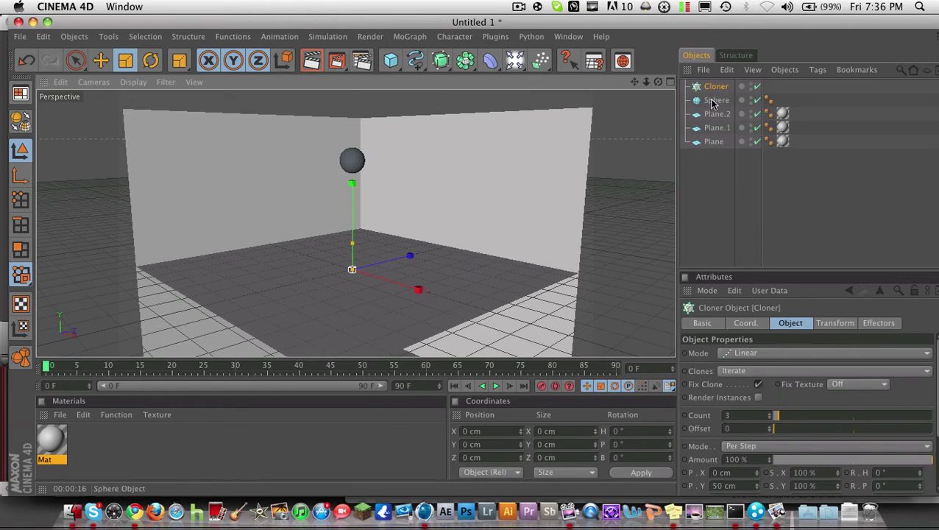
drag(712, 104, 714, 89)
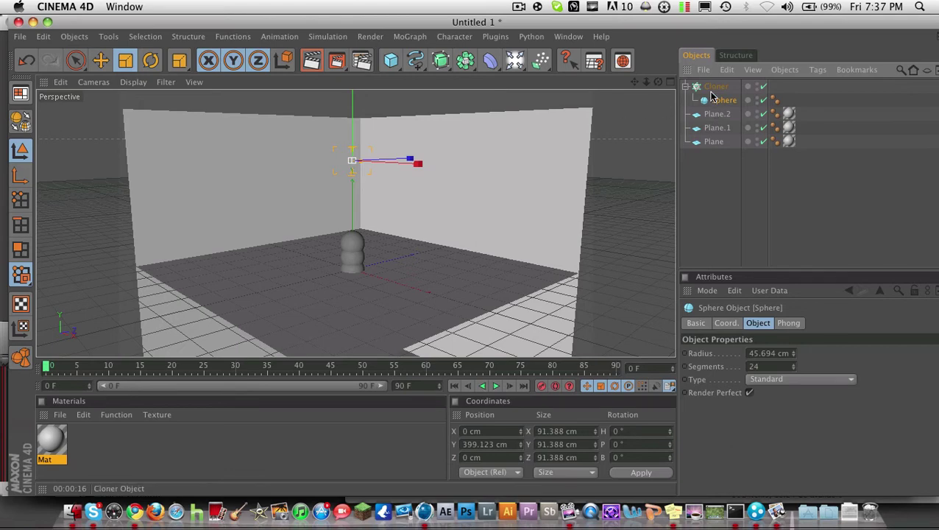
Raise the Cloner along Y to about 363 cm above the floor.
click(714, 87)
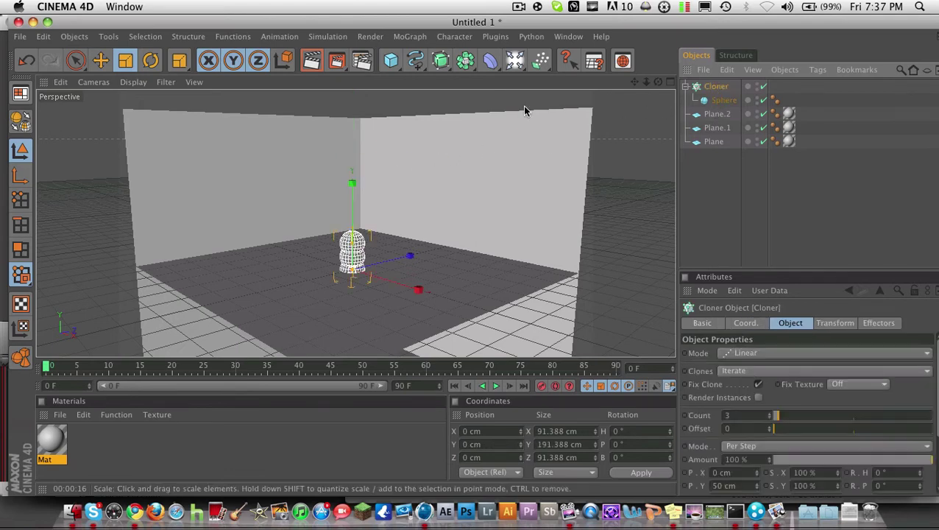
drag(352, 175, 352, 184)
key(super+z)
click(101, 62)
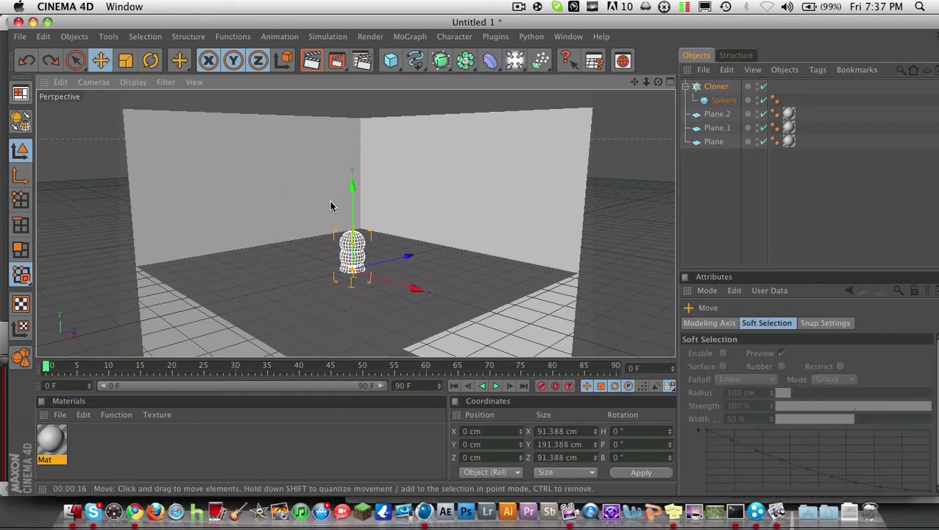
drag(353, 212, 353, 114)
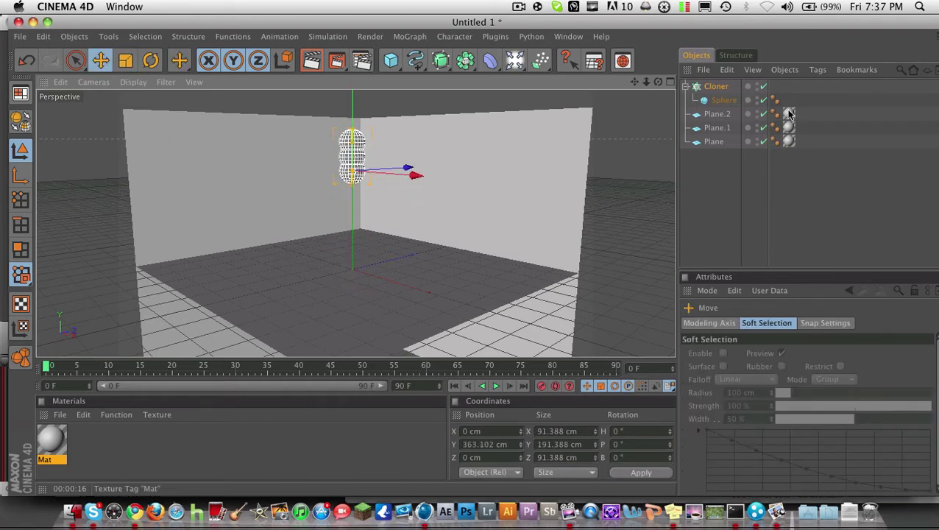
Switch the Cloner's mode to Radial and set its count to 7.
click(716, 87)
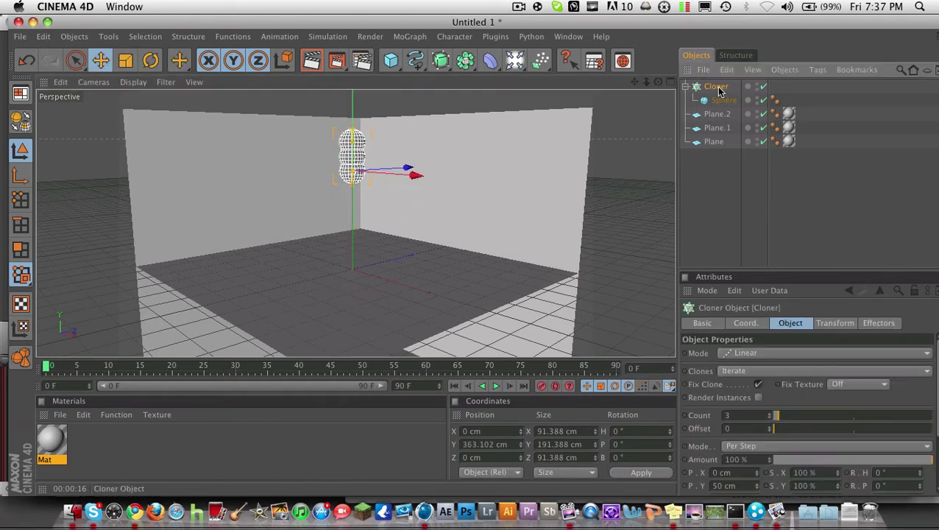
click(768, 355)
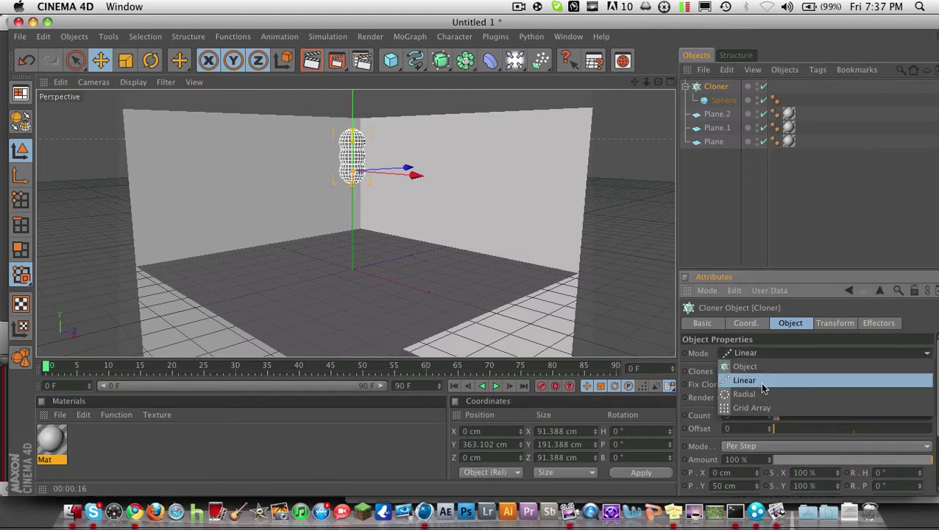
click(761, 390)
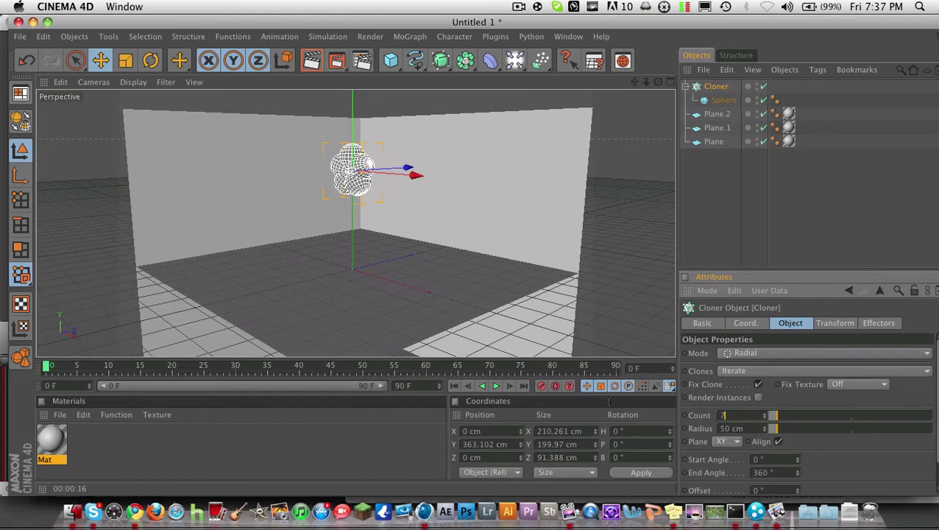
click(745, 416)
text(7)
key(Return)
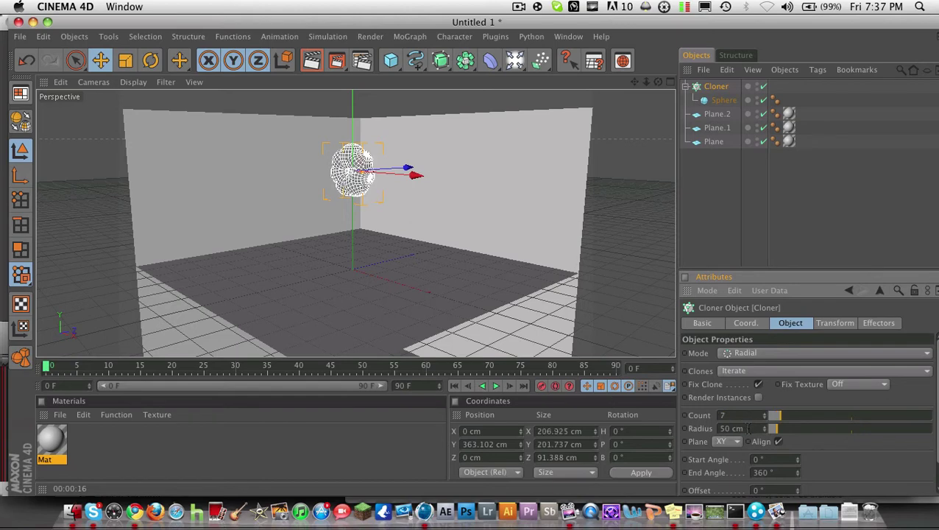
Set the Cloner's radius to 300 cm and reduce it to 238 cm.
click(748, 428)
text(300)
key(Return)
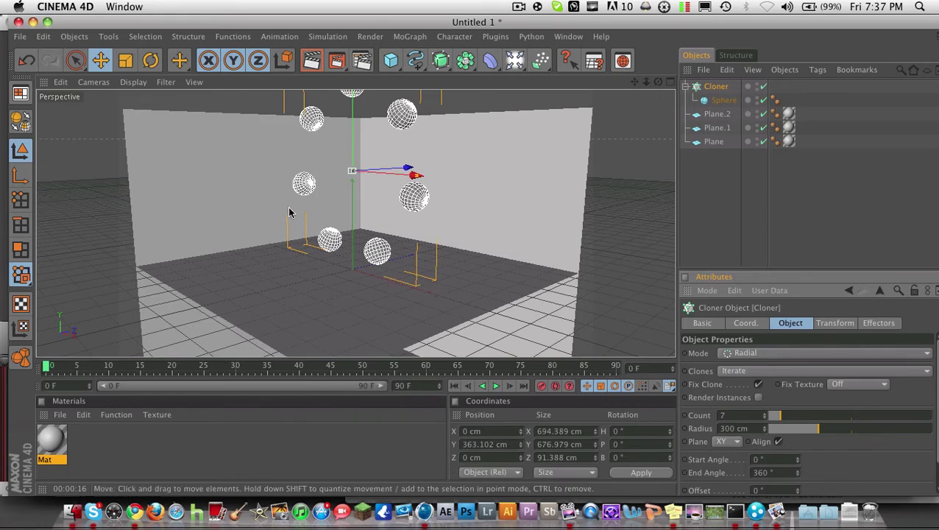
drag(764, 429, 741, 430)
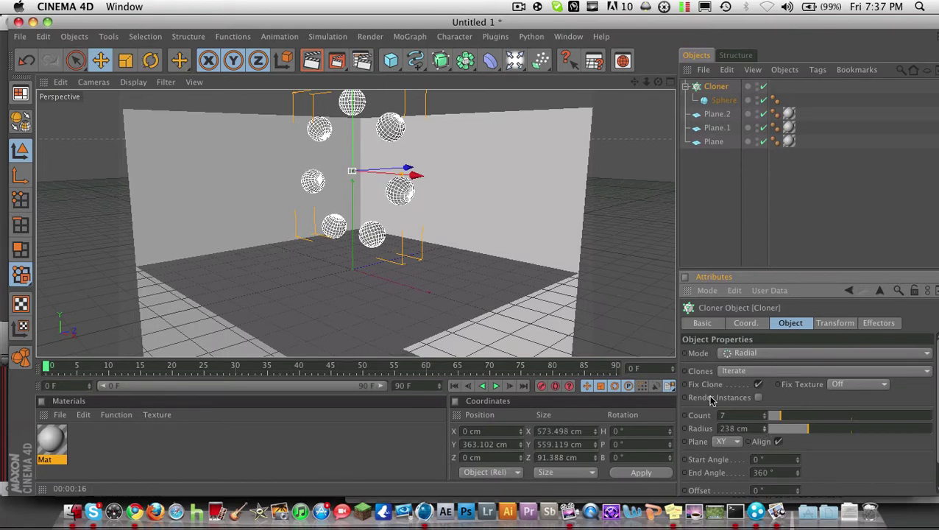
Lay the ring of spheres flat in the XZ plane and raise the Cloner to a Y position of about 457 cm.
click(732, 441)
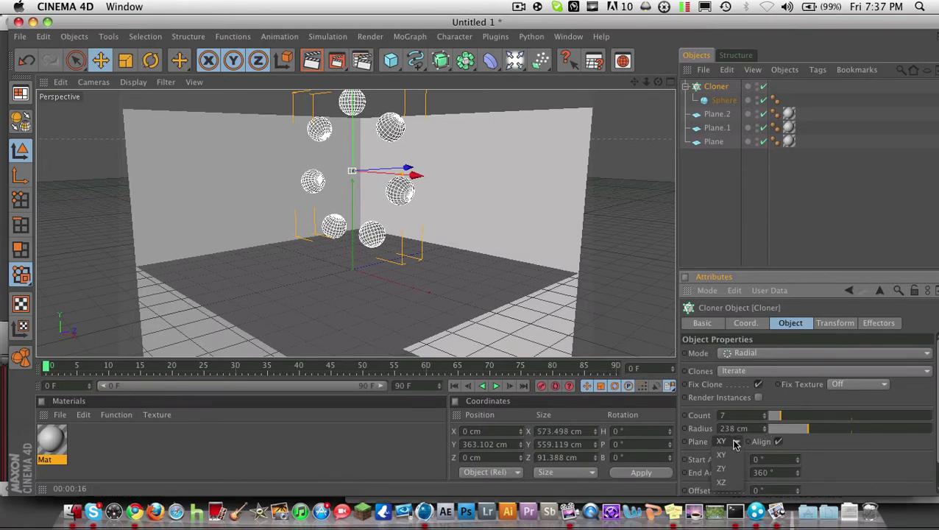
click(725, 482)
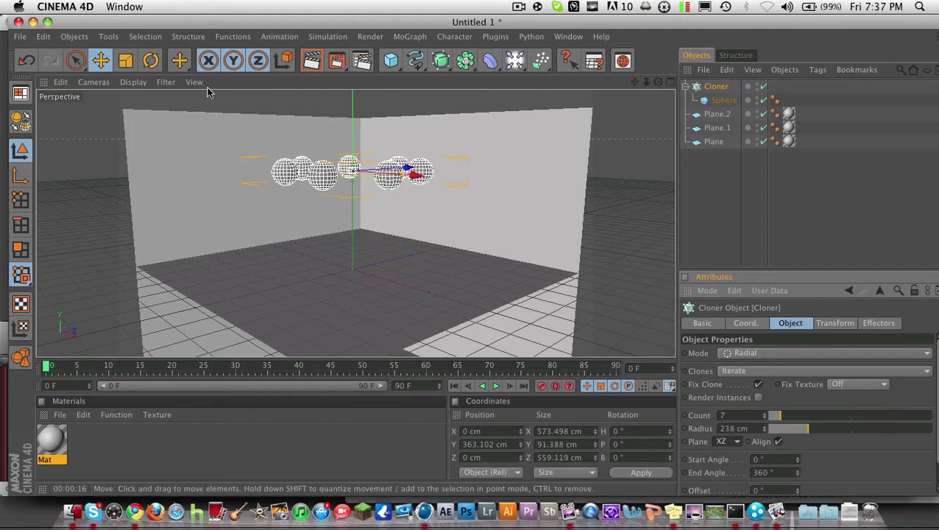
drag(356, 144, 353, 142)
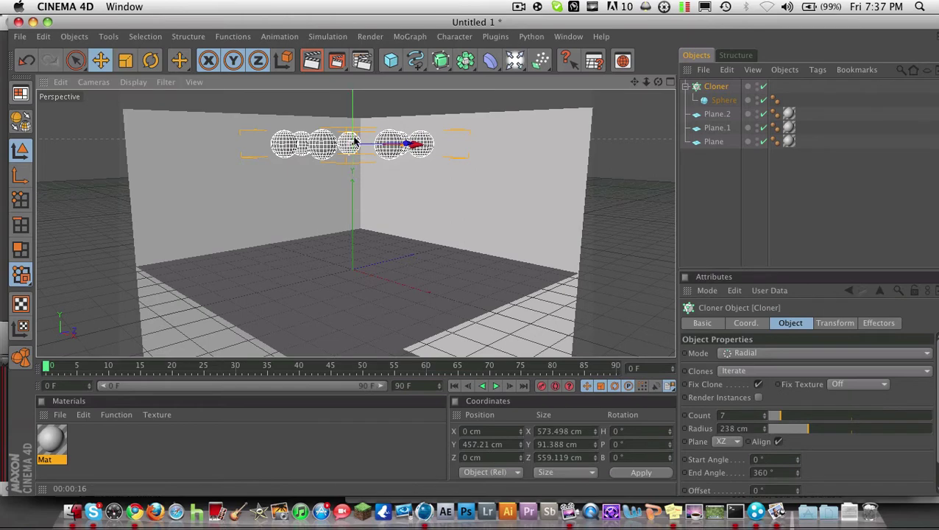
Duplicate the Cloner together with its sphere by copying and pasting it.
click(715, 87)
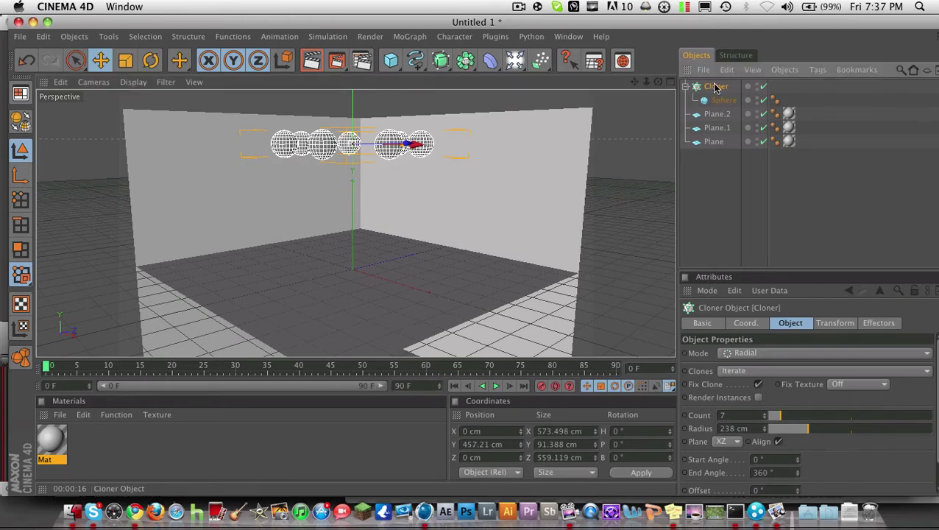
key(ctrl+c)
key(ctrl+v)
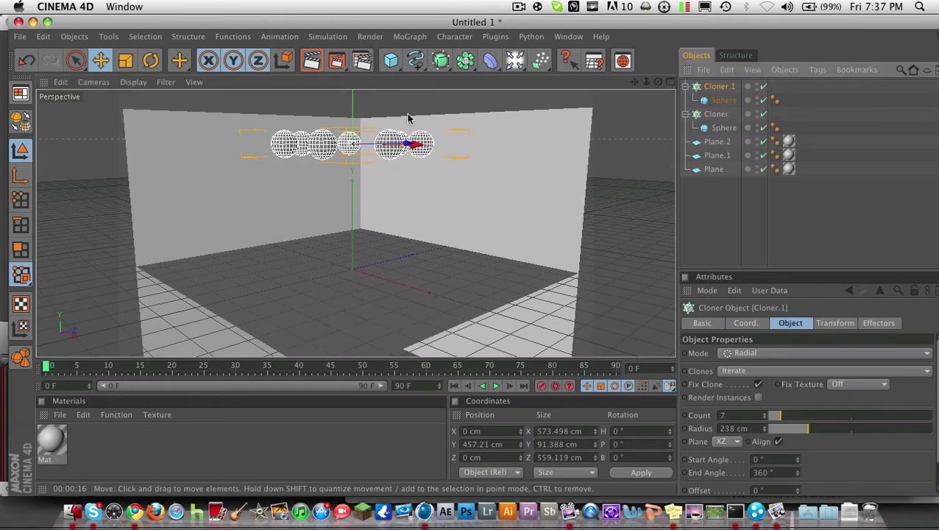
Tilt the duplicated Cloner to a bank of about 33.7° and move it to about X 250 cm, Y 455 cm.
click(150, 61)
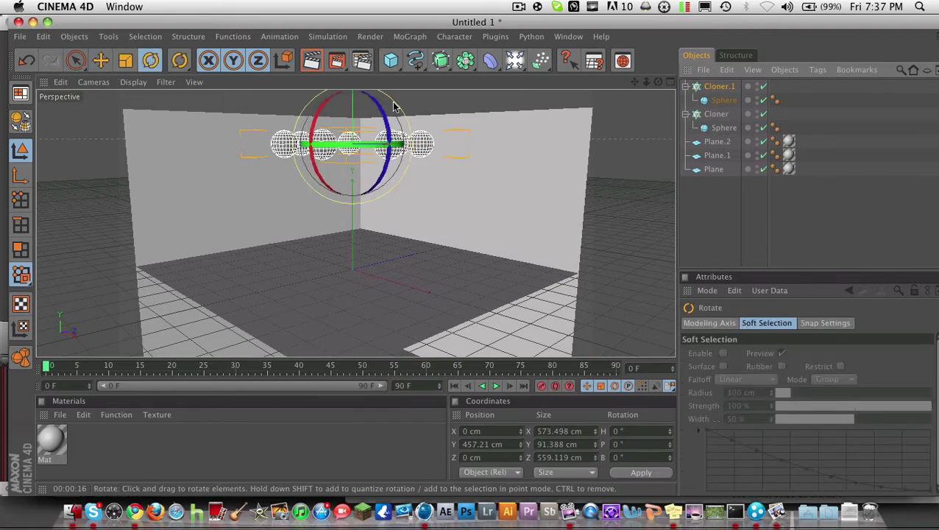
drag(391, 109, 421, 181)
click(101, 60)
drag(438, 234, 459, 197)
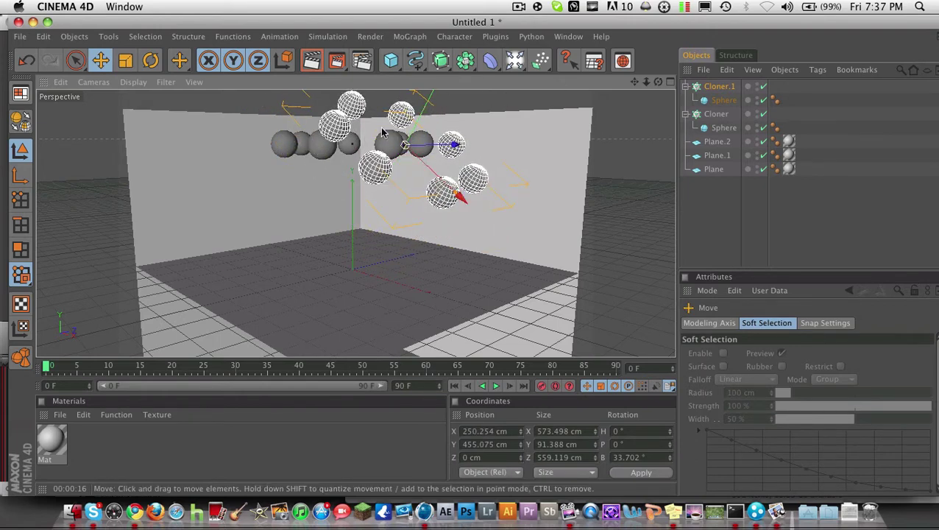
Add a MoText object to the scene at the center of the floor.
drag(646, 82, 650, 59)
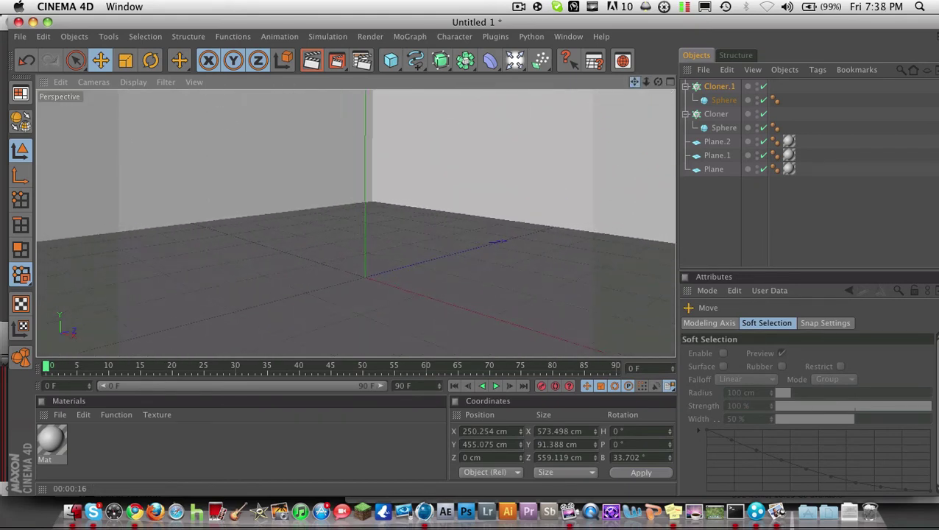
click(410, 36)
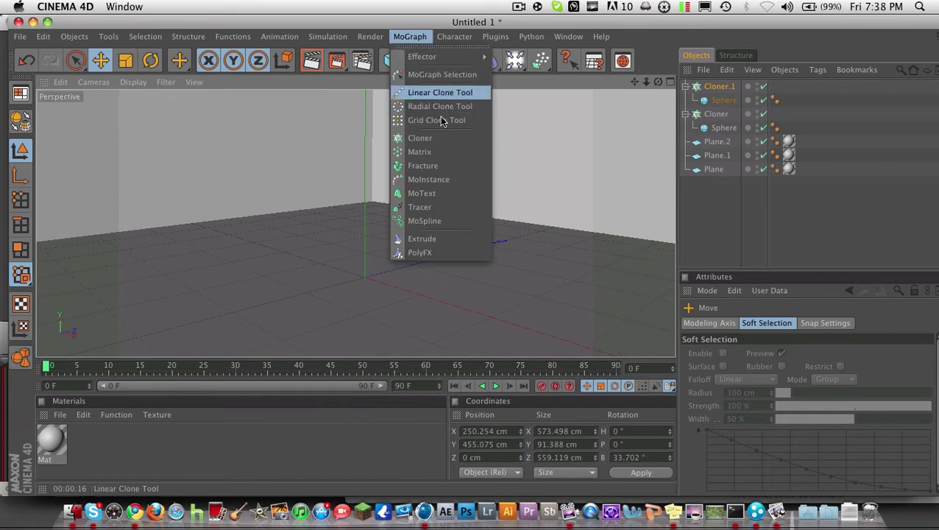
click(434, 194)
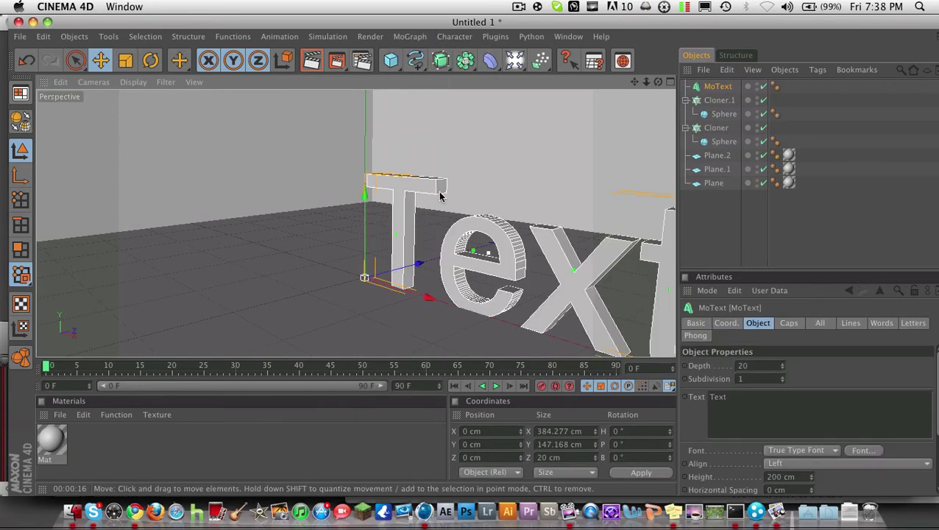
Rotate the MoText to a heading of about 20.3° and move it to about X -183 cm, Z -131 cm.
click(151, 62)
scroll(468, 253, down, 5)
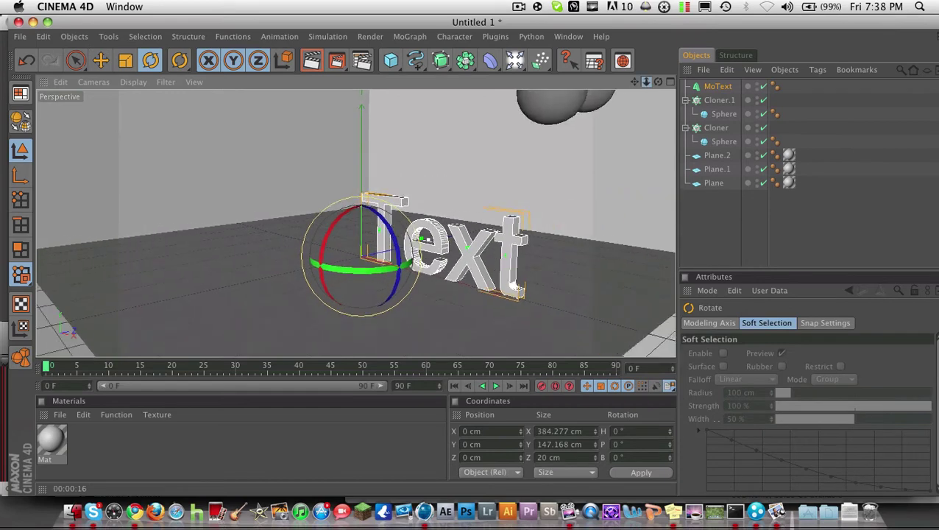
drag(390, 263, 426, 274)
click(101, 63)
drag(325, 212, 246, 210)
click(150, 61)
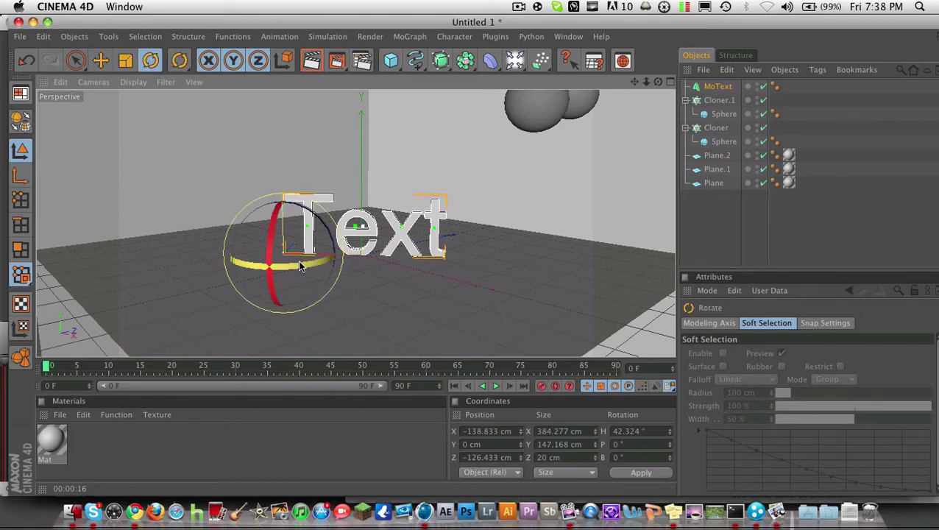
drag(324, 257, 278, 267)
click(101, 60)
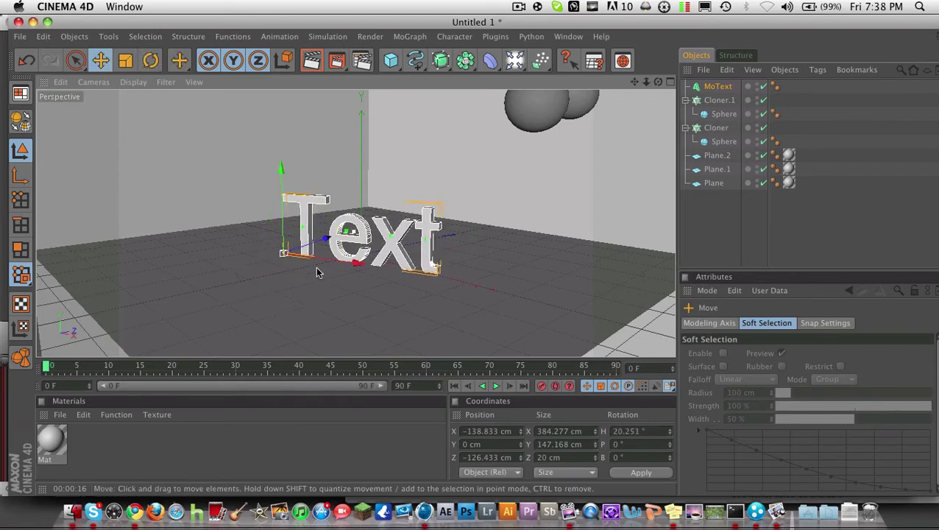
drag(322, 244, 309, 241)
Increase the MoText's extrusion depth to 86 and change its font to Abode.
click(717, 86)
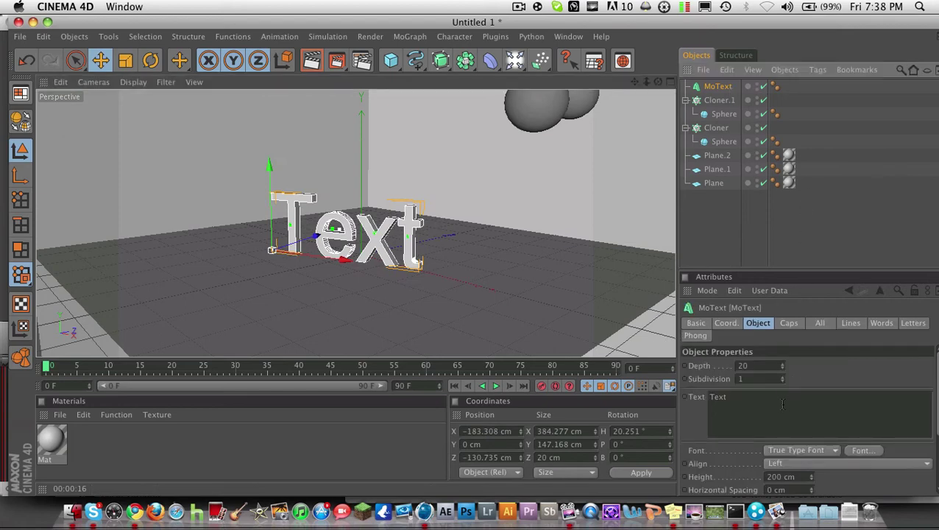
double_click(717, 396)
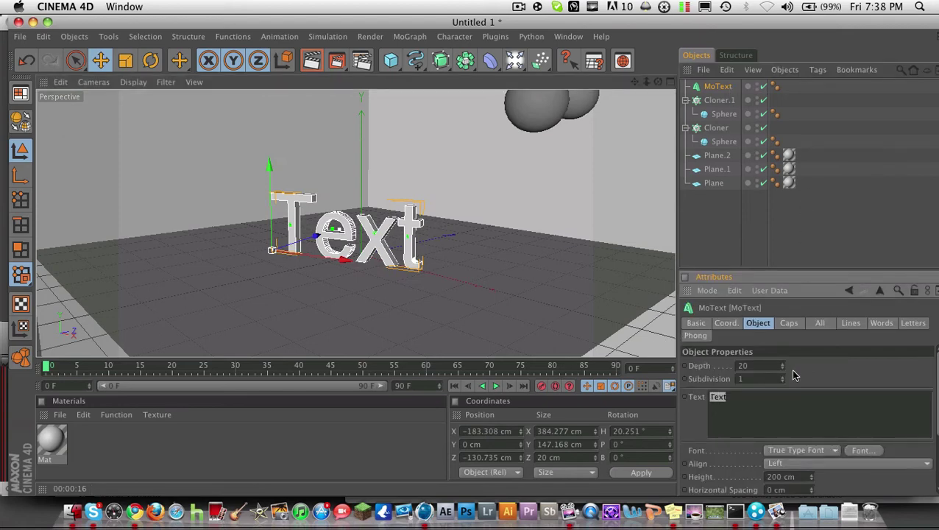
drag(782, 372, 824, 369)
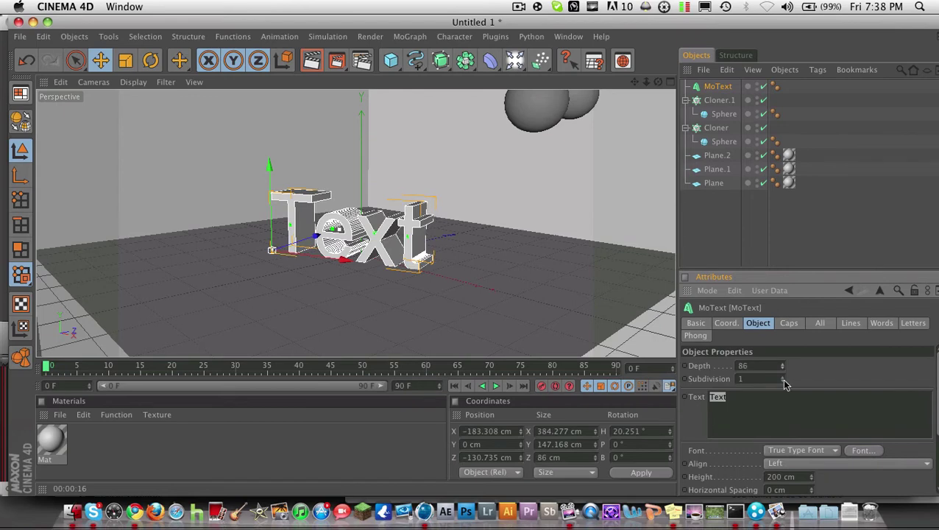
click(865, 452)
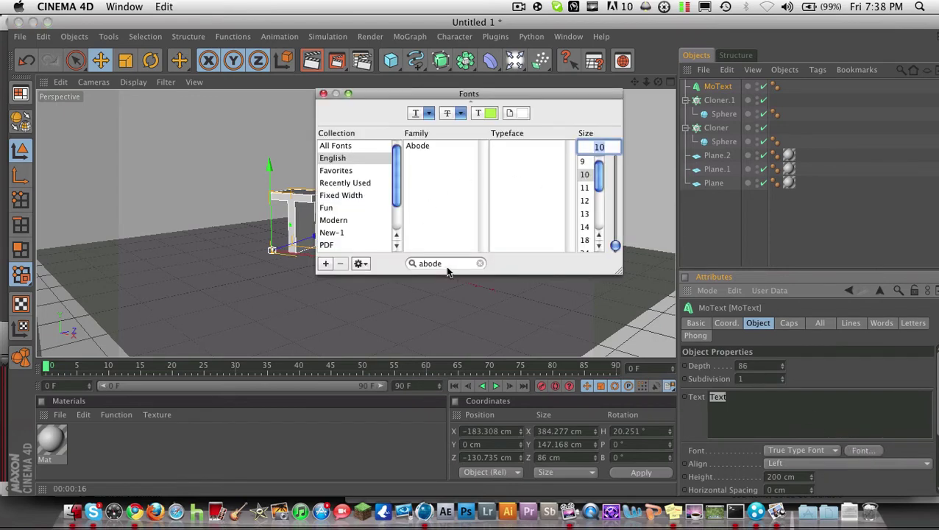
click(423, 147)
click(322, 95)
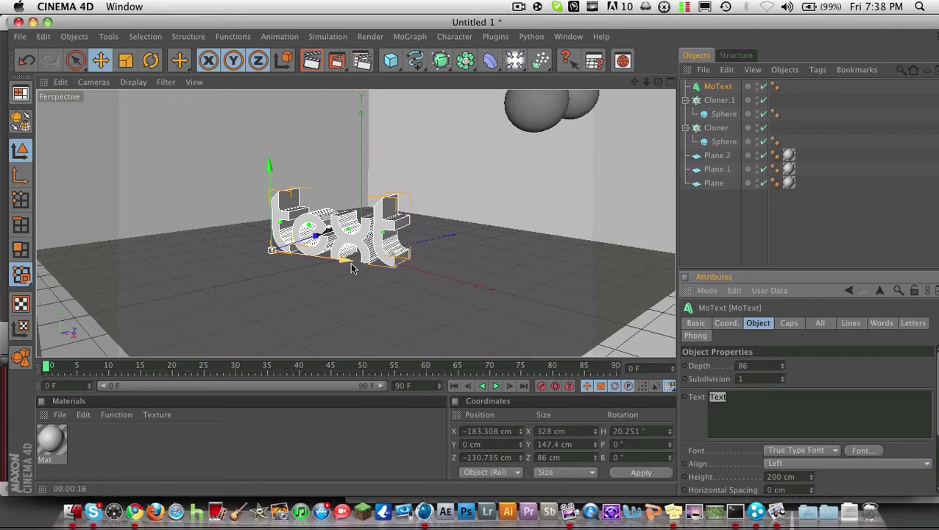
Move the tilted duplicate Cloner to about X 275 cm, Y 492 cm.
drag(646, 81, 430, 160)
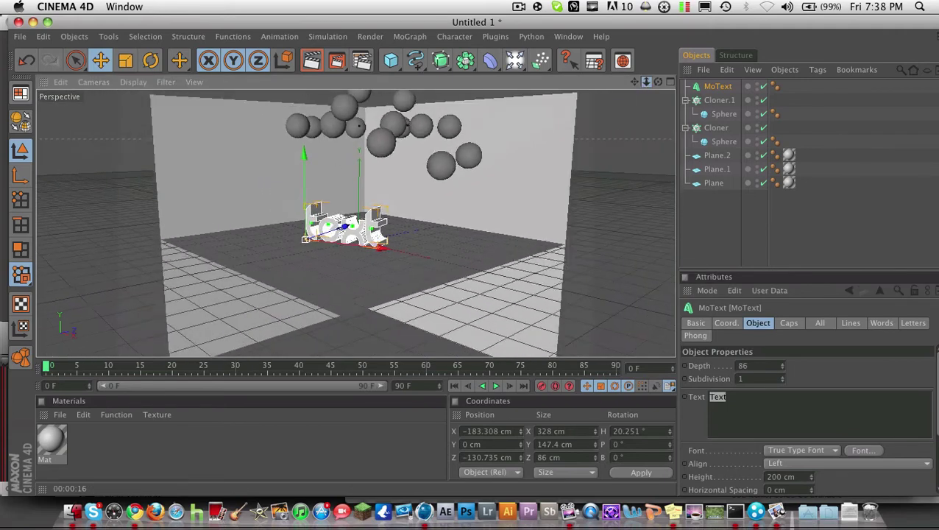
click(415, 136)
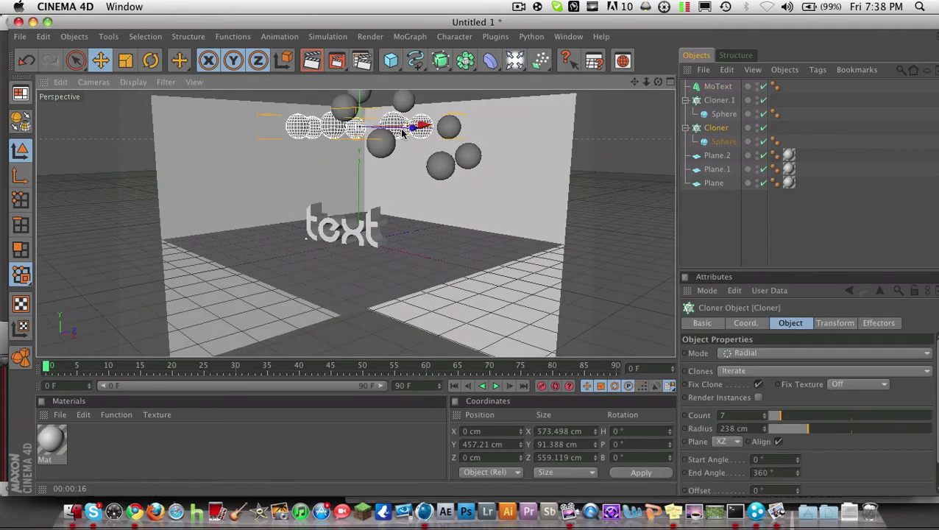
drag(427, 153, 434, 142)
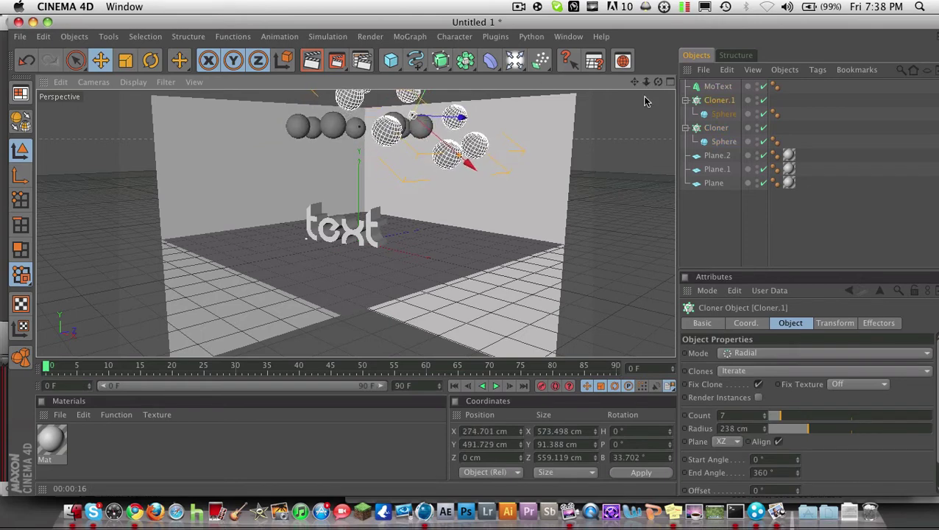
click(718, 86)
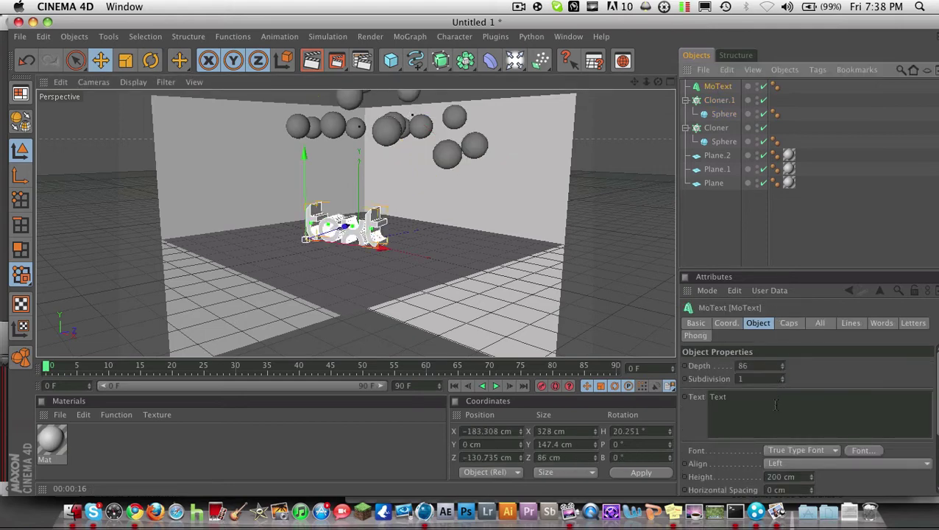
click(739, 416)
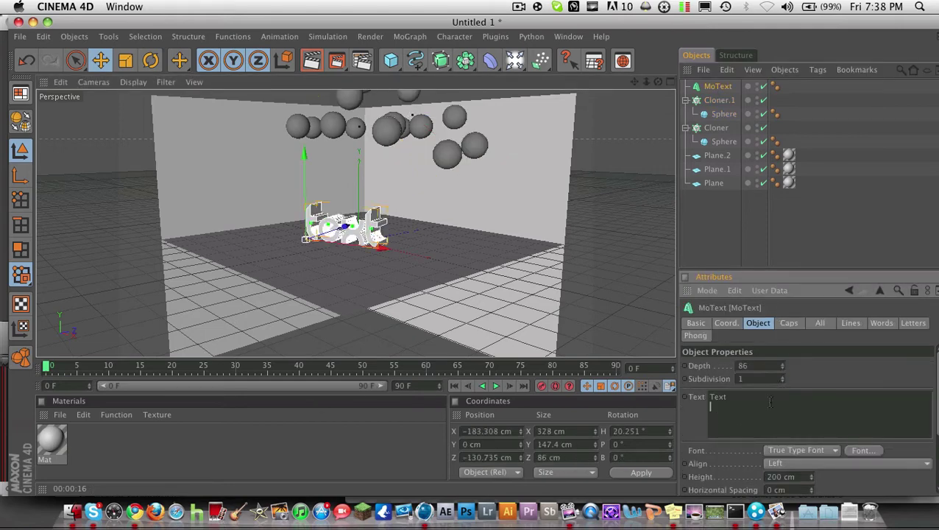
click(256, 423)
click(772, 418)
Create a new material and set its color to pure white, RGB 255, 255, 255.
click(60, 415)
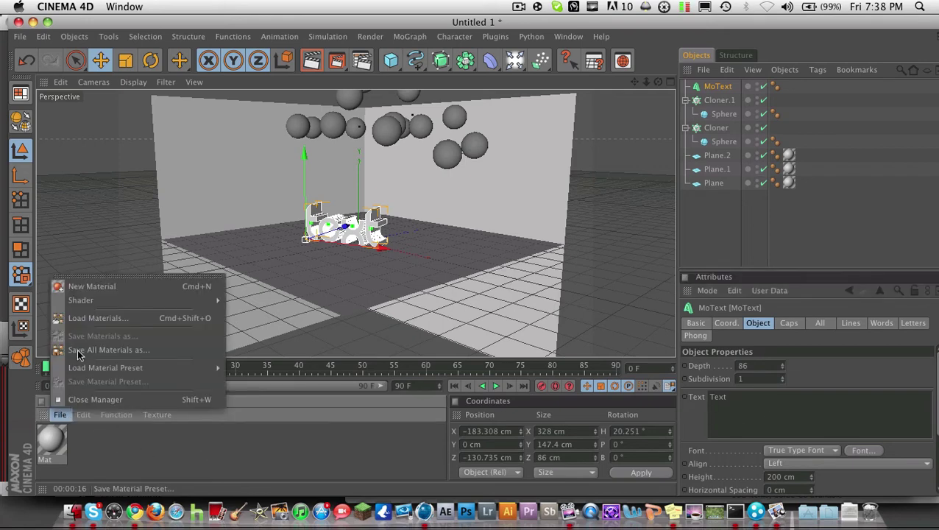
click(83, 291)
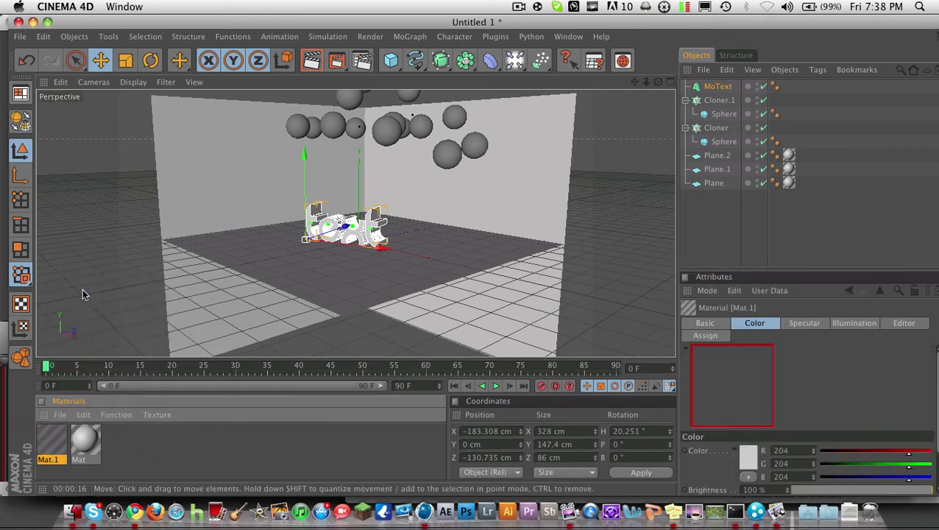
double_click(52, 443)
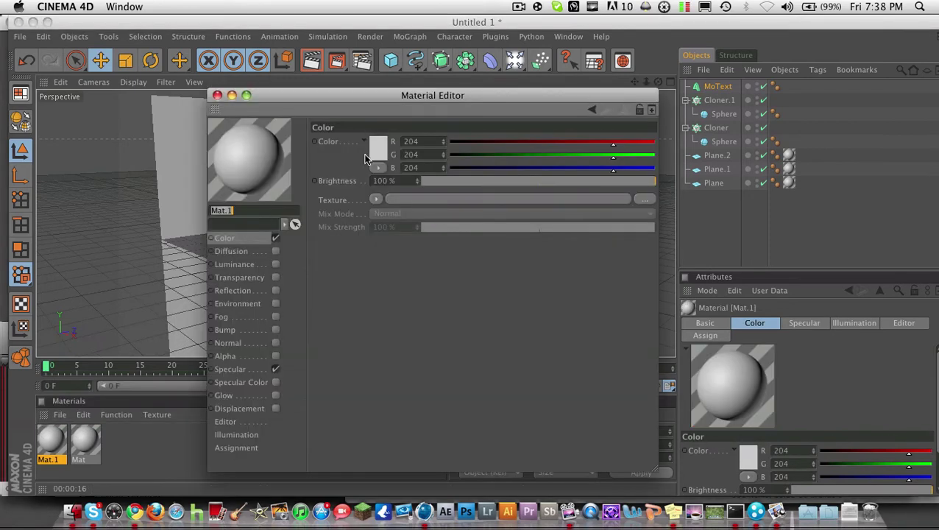
click(384, 152)
click(309, 124)
click(397, 210)
Enable the Luminance channel of the white material and set its brightness to 200%.
click(275, 251)
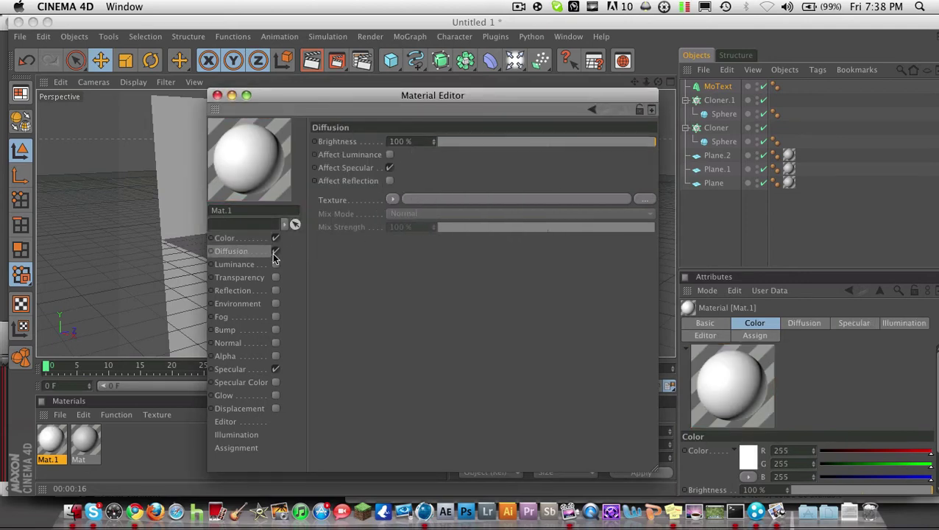
click(275, 251)
click(276, 264)
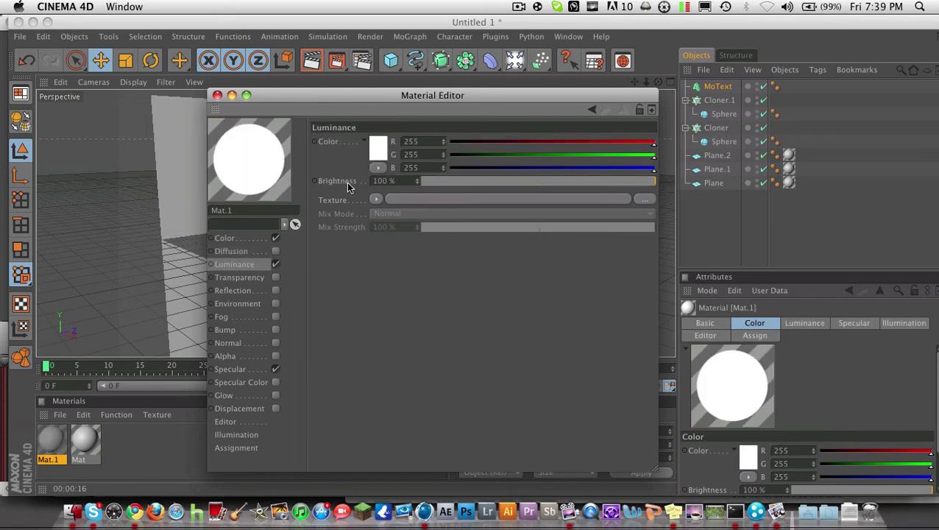
click(398, 181)
text(200)
key(Return)
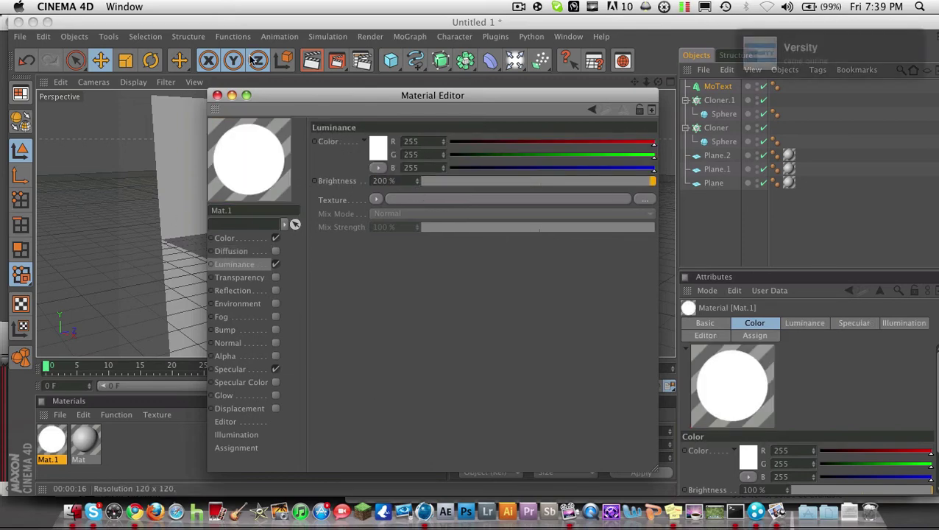
click(217, 96)
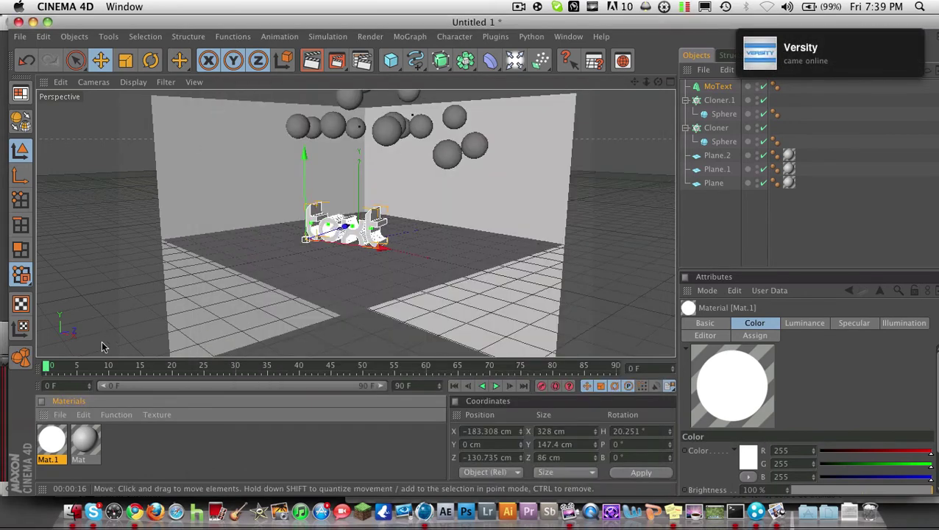
Apply the glowing white material to both sphere Cloners.
drag(47, 440, 327, 132)
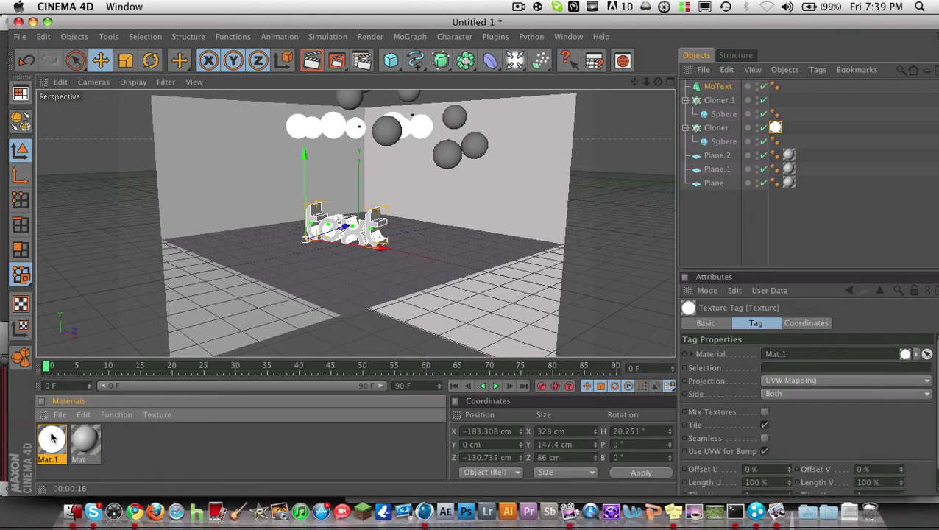
drag(50, 440, 389, 128)
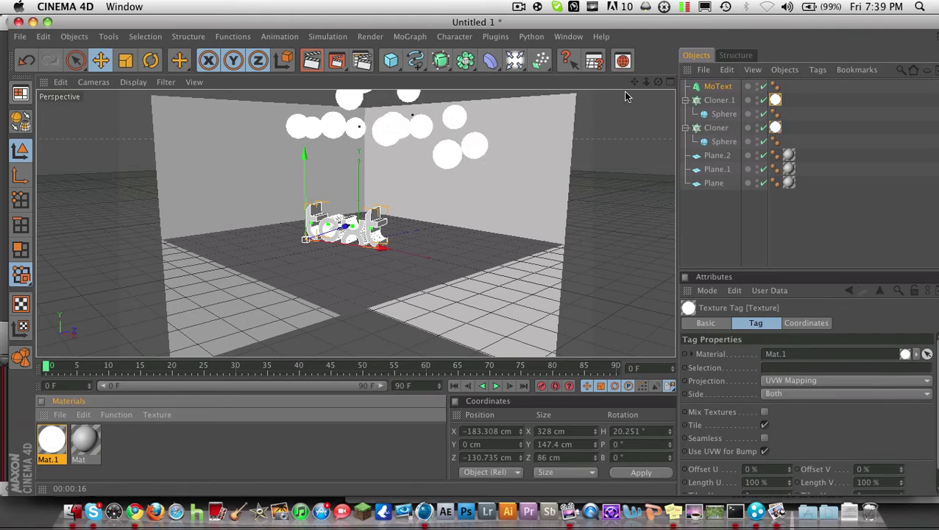
Set both the start and end caps of the MoText to Fillet Cap.
drag(646, 81, 674, 83)
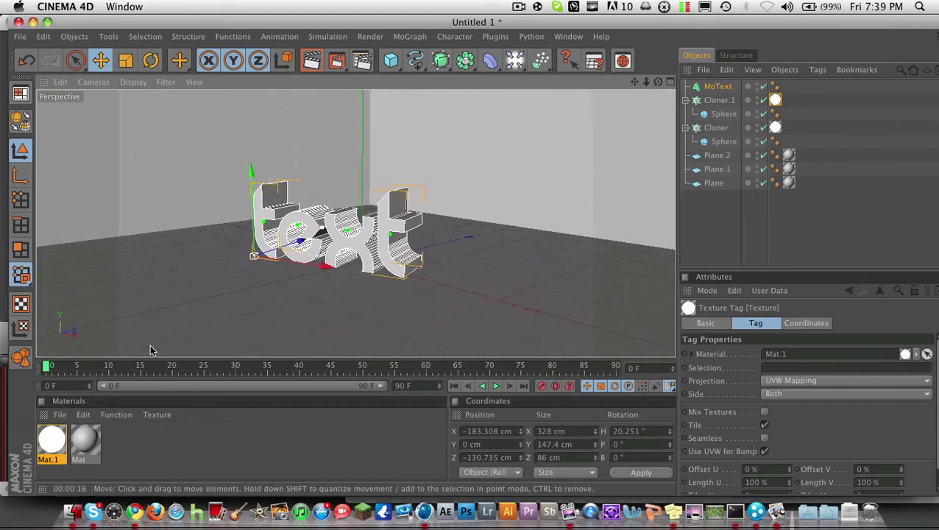
click(717, 86)
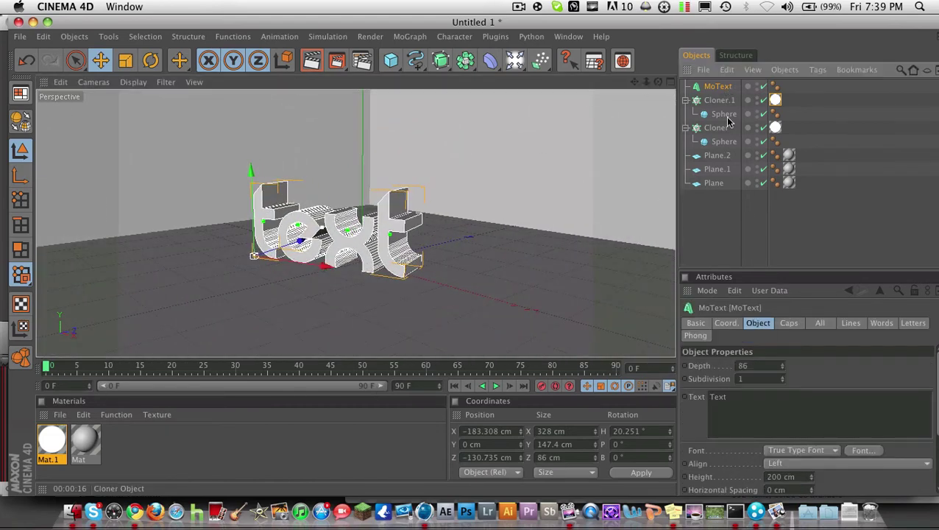
click(796, 326)
click(786, 365)
click(784, 419)
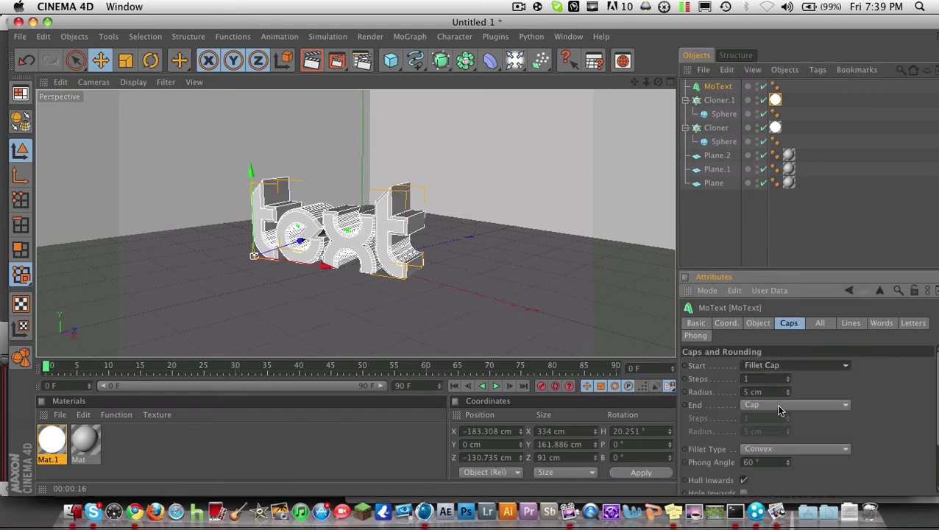
click(780, 406)
click(772, 459)
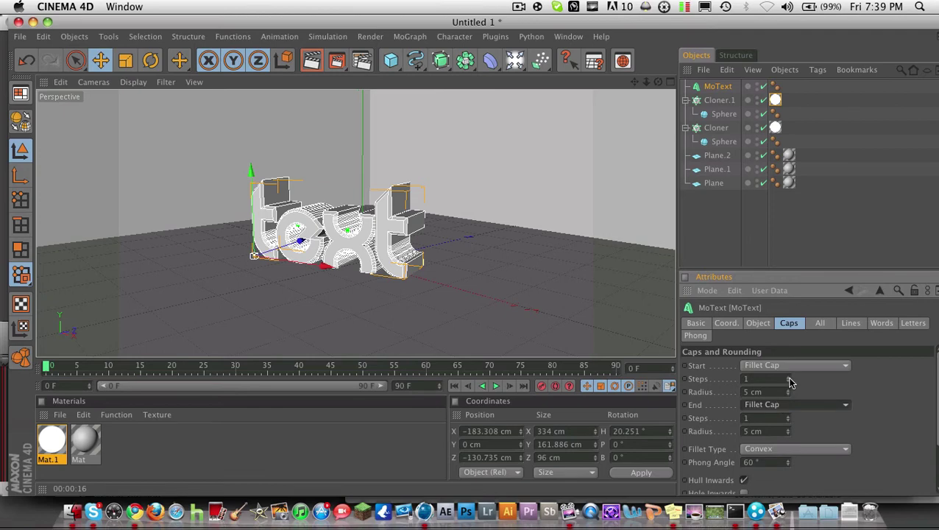
Set the start and end fillets of the MoText to 3 steps and a radius of 10 cm.
drag(789, 382, 784, 415)
click(778, 431)
text(10)
key(Return)
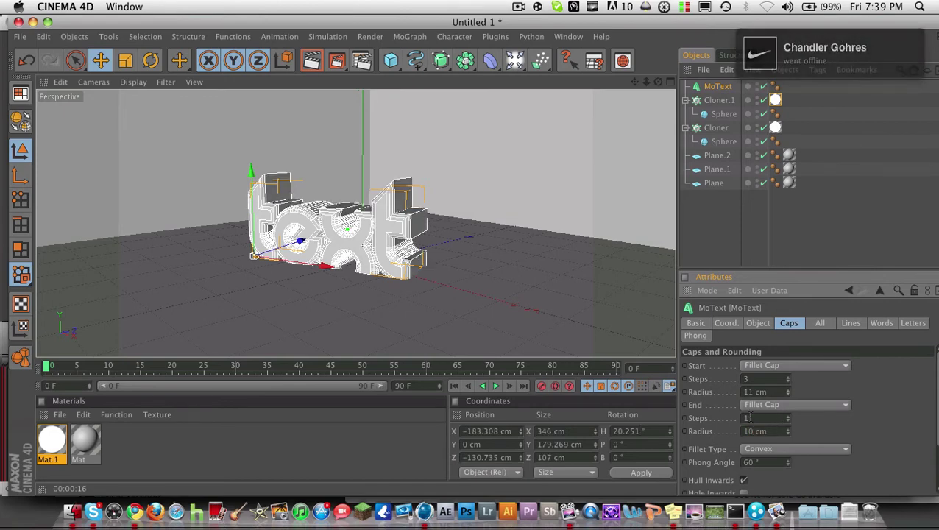
double_click(748, 418)
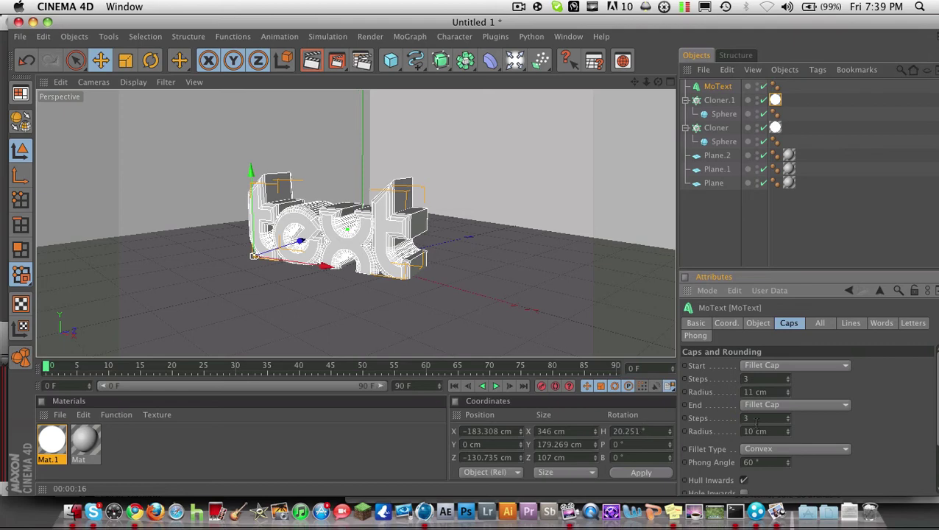
double_click(761, 391)
text(10)
key(Return)
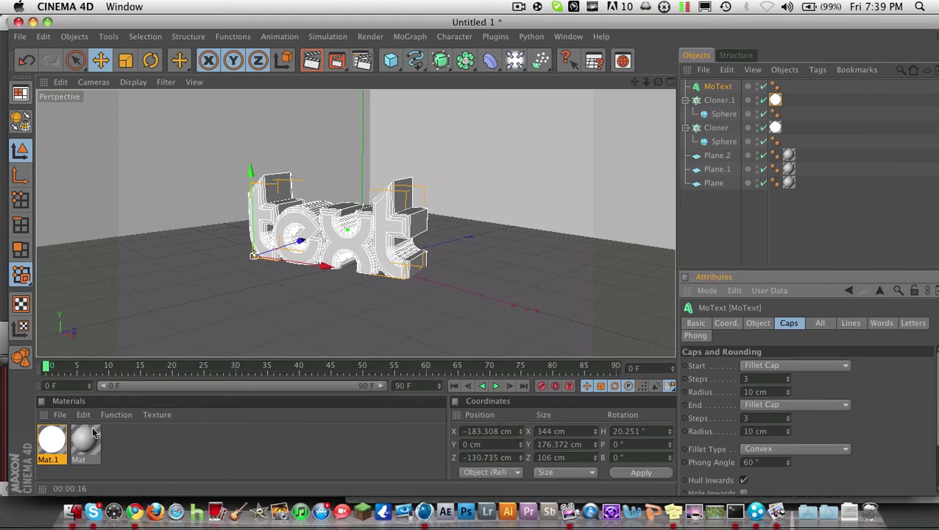
click(60, 418)
click(65, 285)
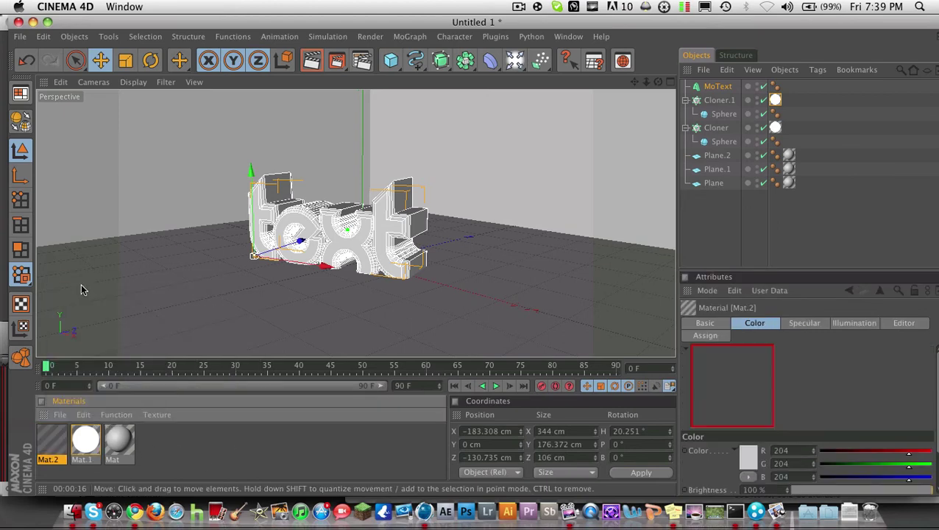
double_click(56, 439)
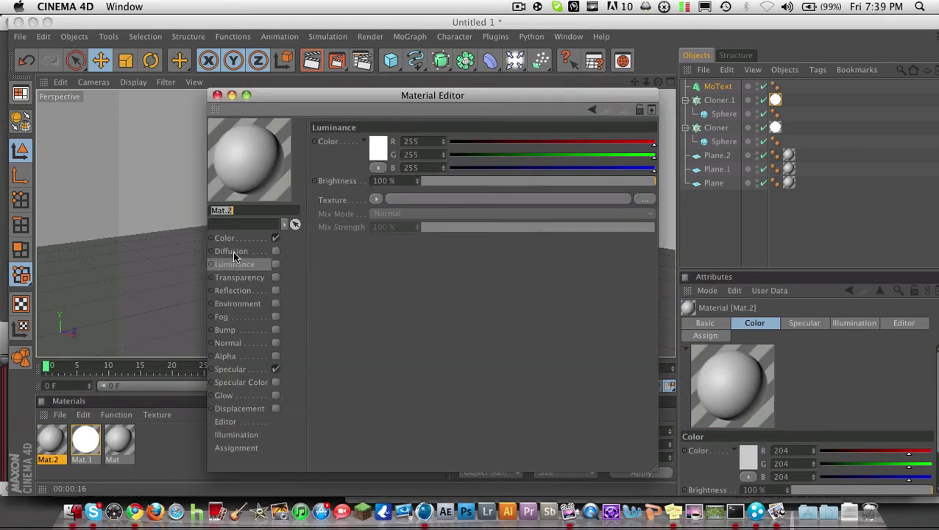
click(250, 296)
click(243, 290)
click(275, 290)
click(375, 214)
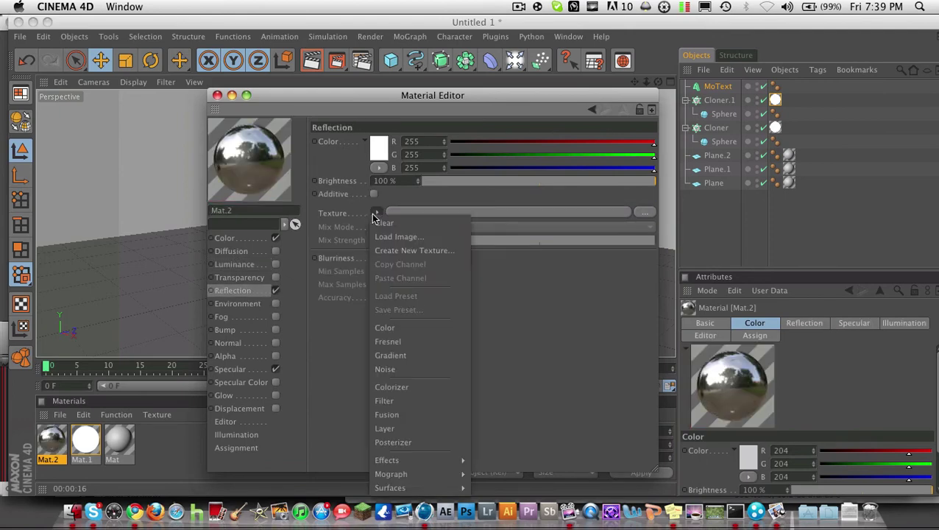
click(399, 341)
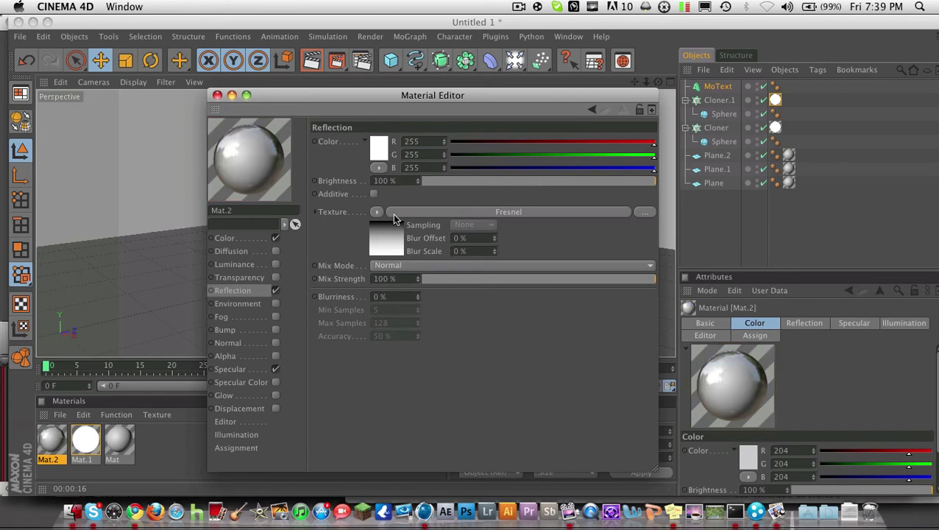
click(379, 151)
click(418, 109)
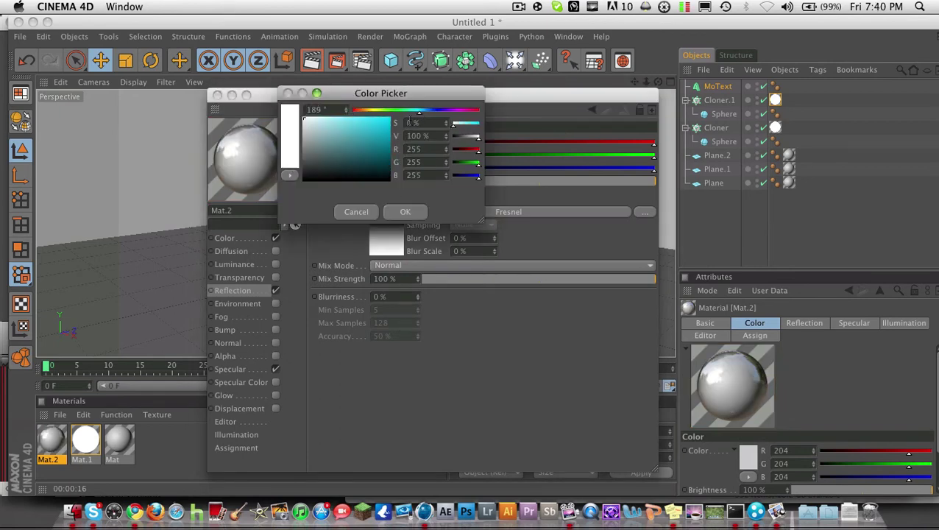
click(387, 134)
click(390, 118)
click(404, 213)
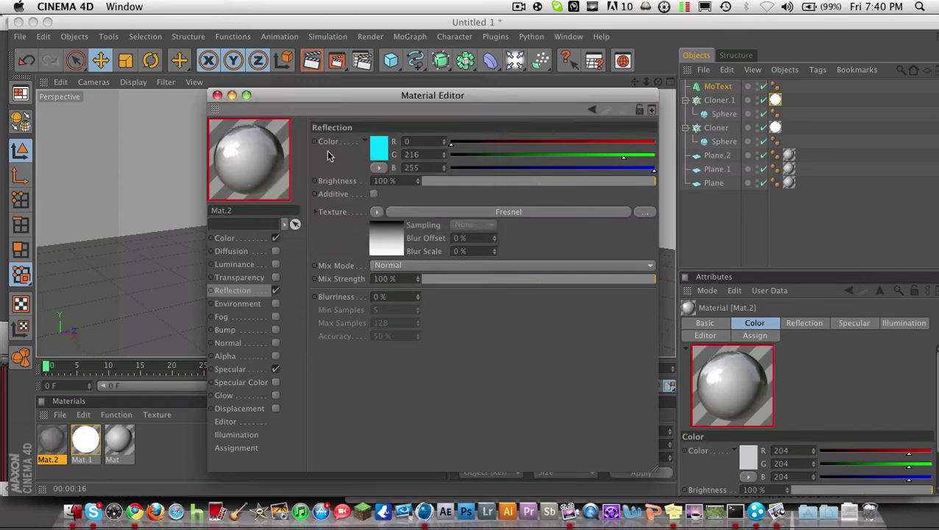
click(242, 240)
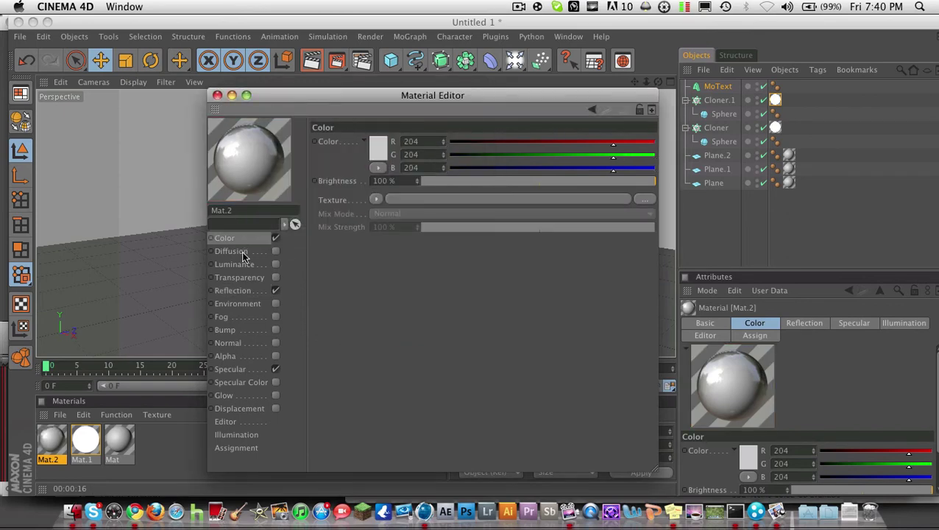
click(245, 290)
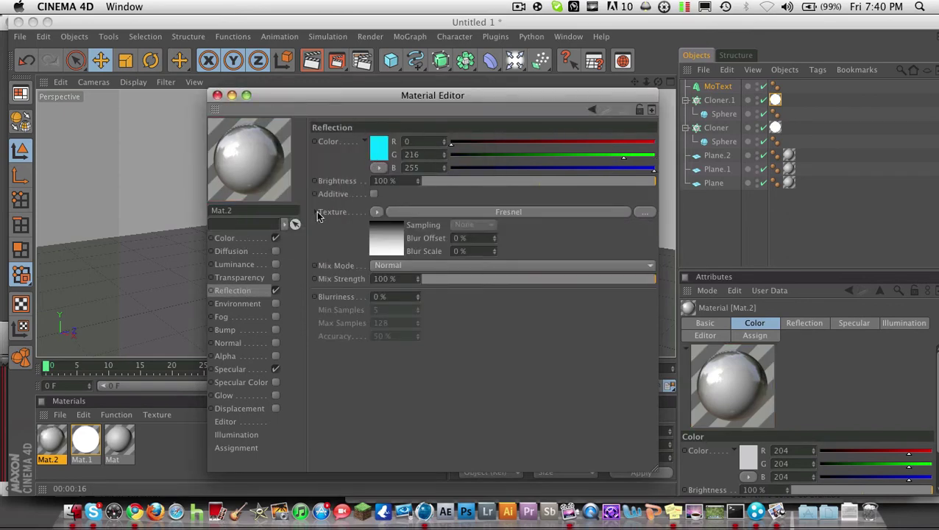
click(275, 291)
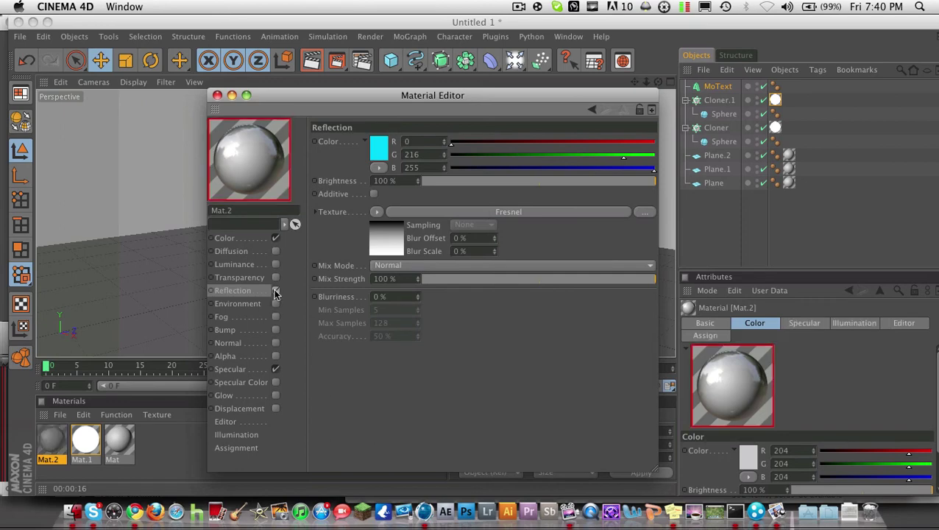
click(217, 96)
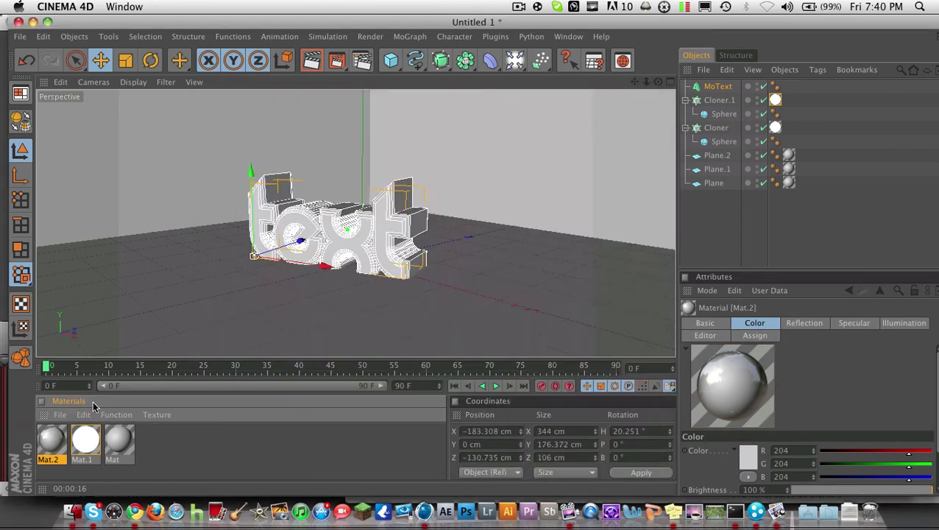
key(Delete)
Create a new material and set its Color channel to bright blue with RGB 0, 182, 255.
click(58, 415)
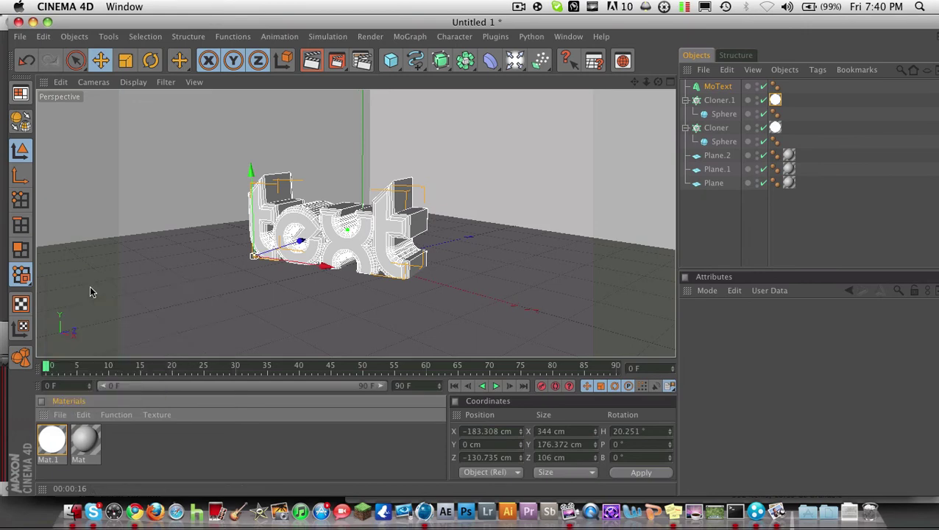
click(85, 287)
double_click(58, 446)
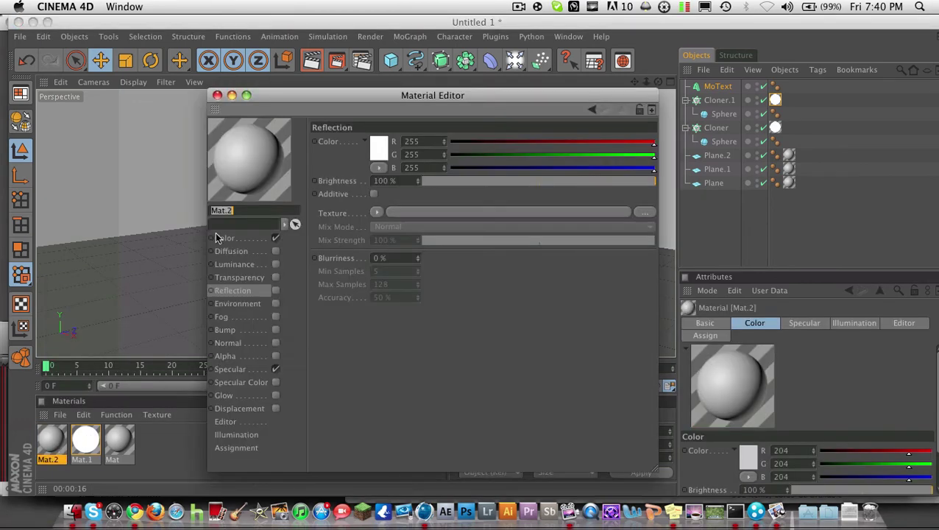
click(219, 238)
click(377, 147)
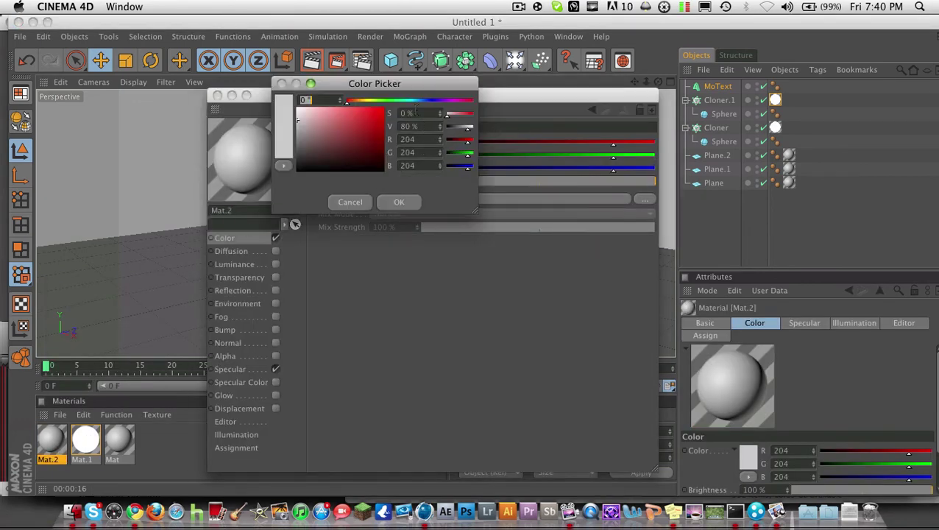
click(415, 101)
drag(373, 131, 383, 108)
click(399, 201)
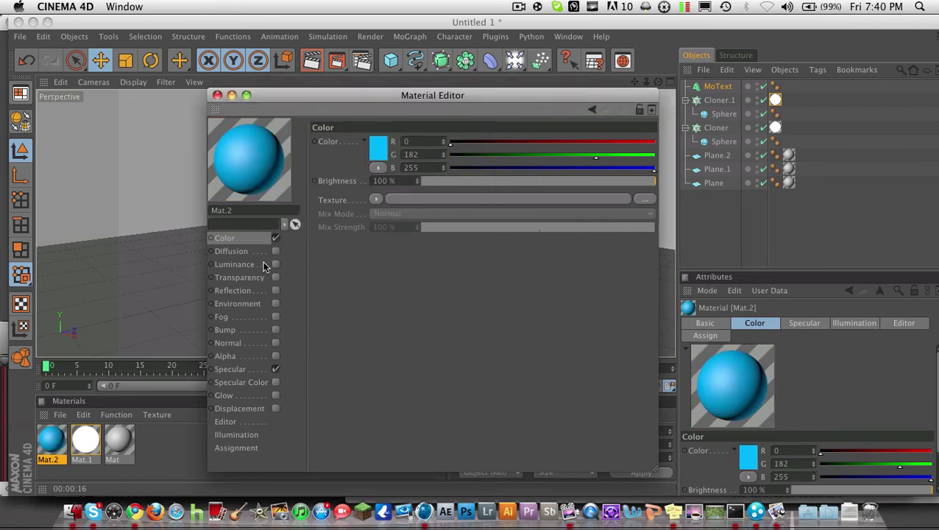
Enable the blue material's Reflection channel with a Fresnel texture, 19% brightness and 20% mix strength.
click(274, 291)
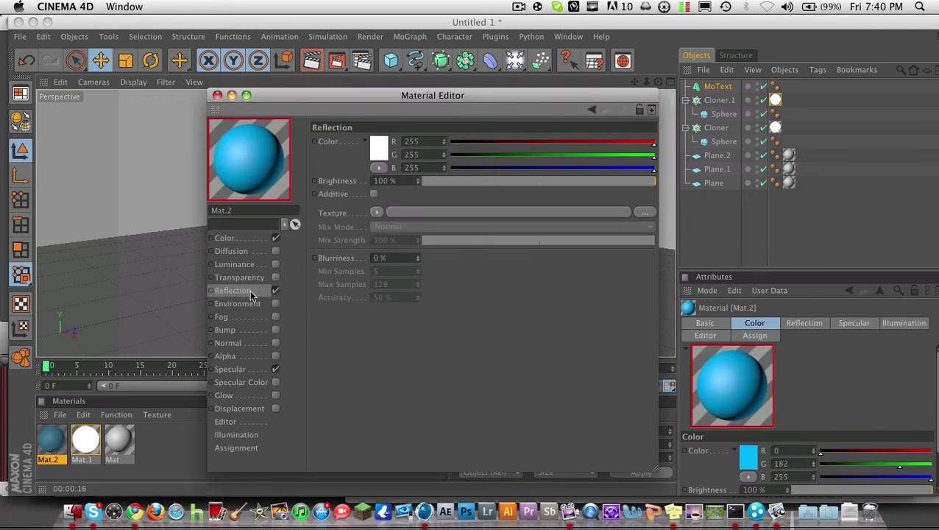
click(376, 213)
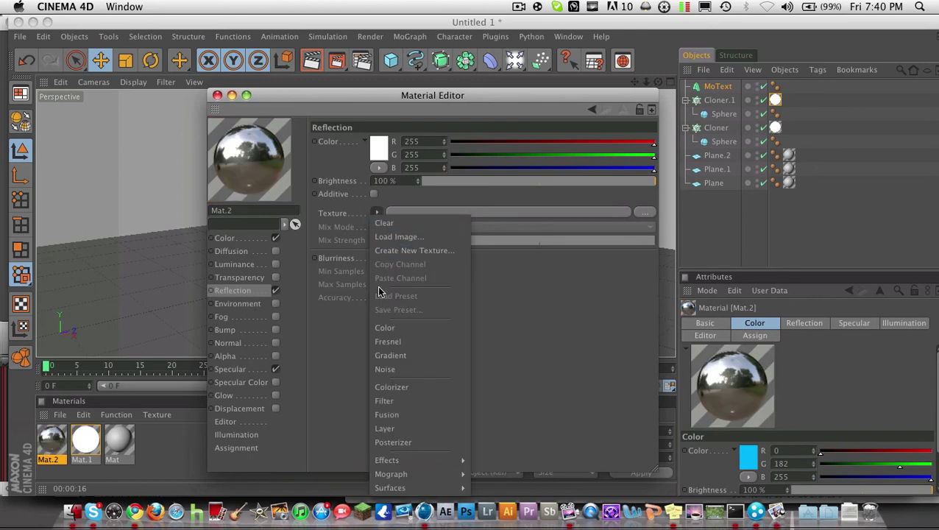
click(387, 342)
drag(432, 184, 466, 182)
click(468, 280)
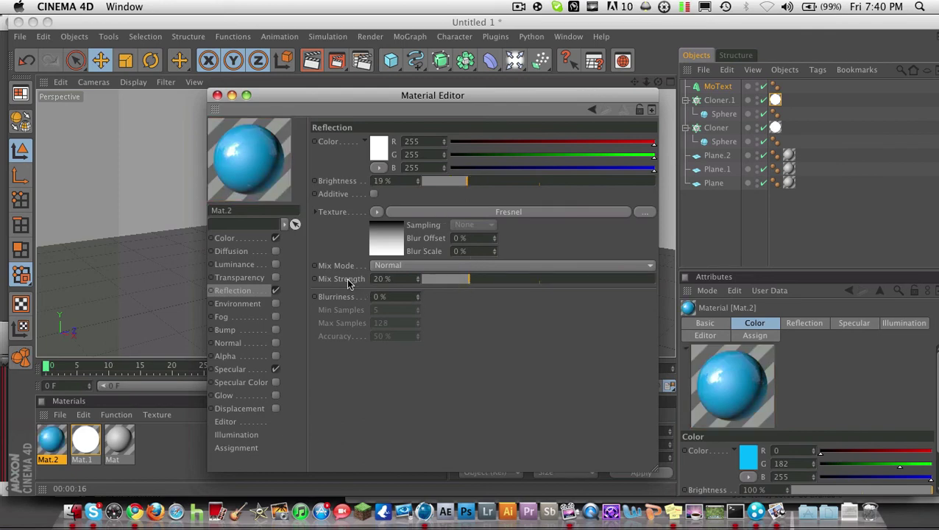
click(217, 95)
Apply the blue reflective material to the MoText and render the active view.
drag(52, 440, 298, 255)
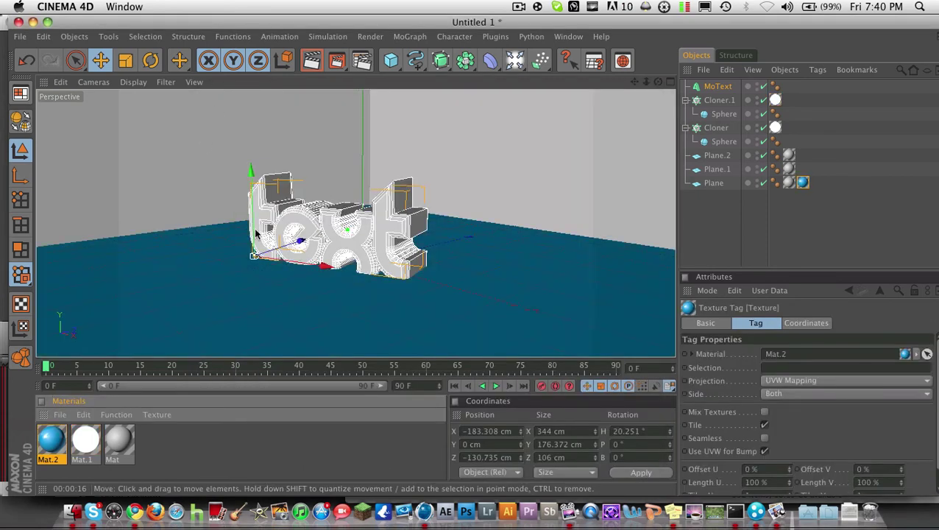
key(super+z)
drag(344, 242, 344, 239)
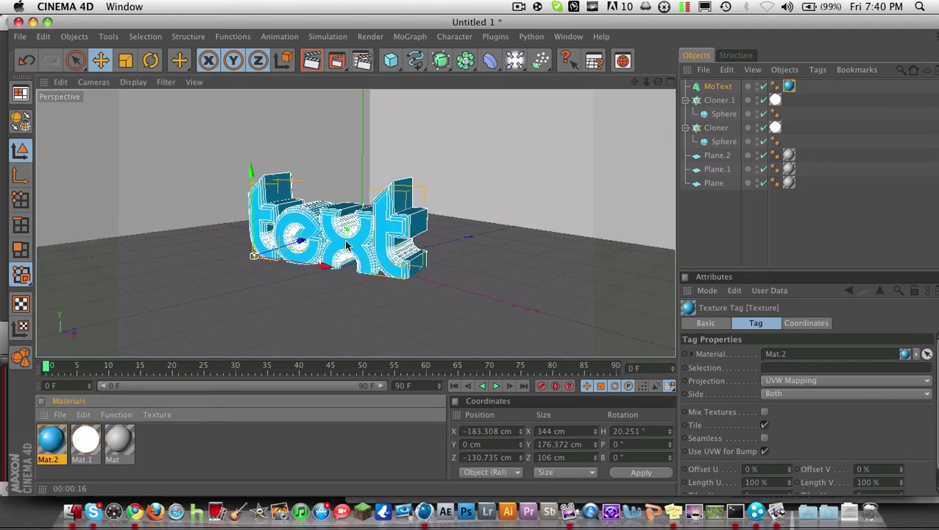
click(318, 65)
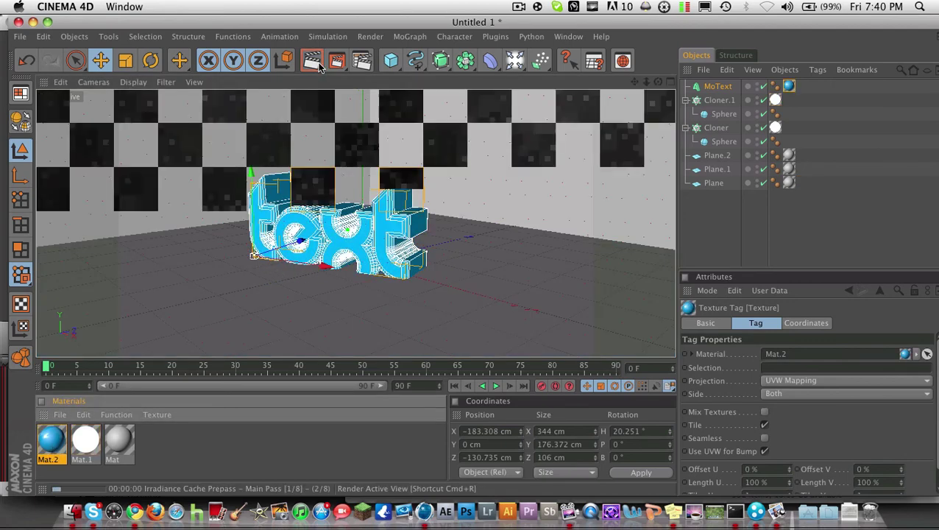